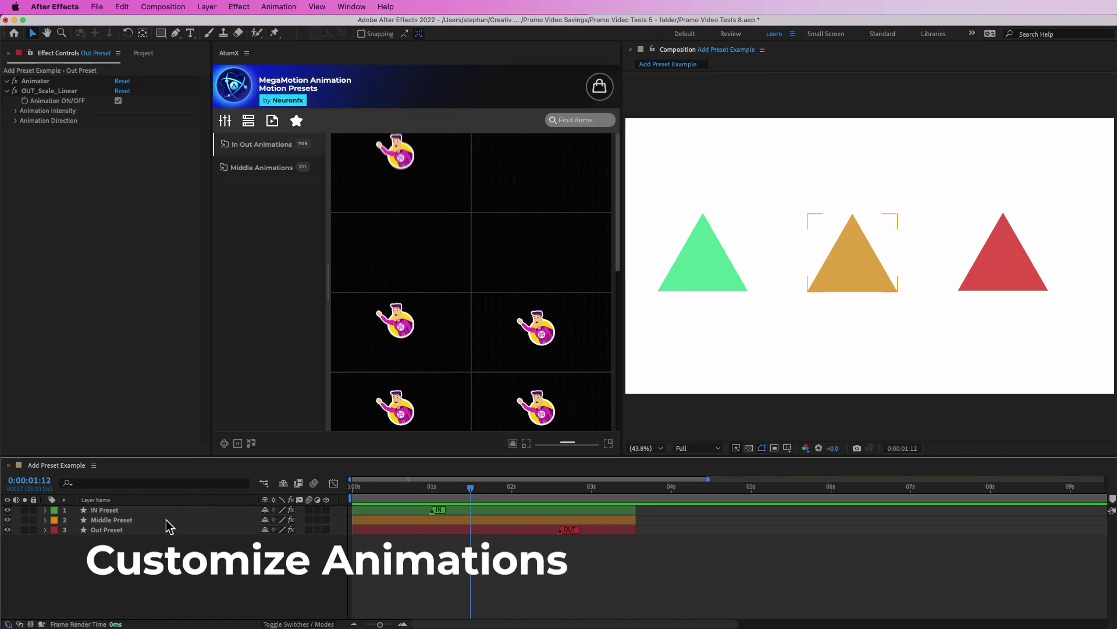
Step: Select IN Preset, hide the Middle and Out Preset layers, and rewind the playhead to the start
left_click(104, 511)
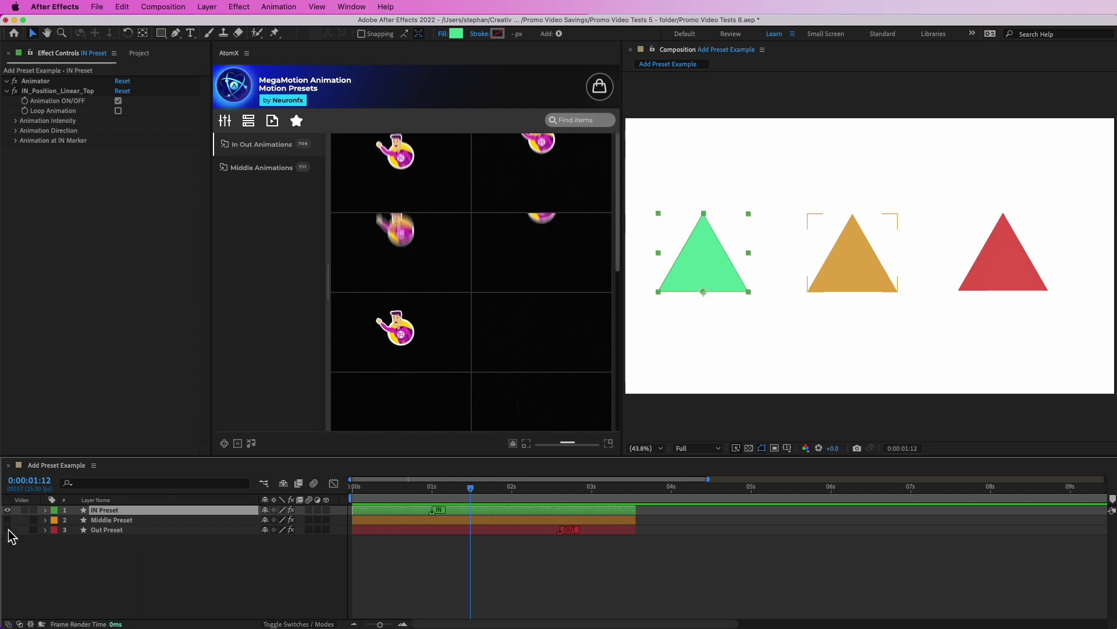
left_click_drag(7, 529, 8, 520)
left_click_drag(469, 506, 414, 505)
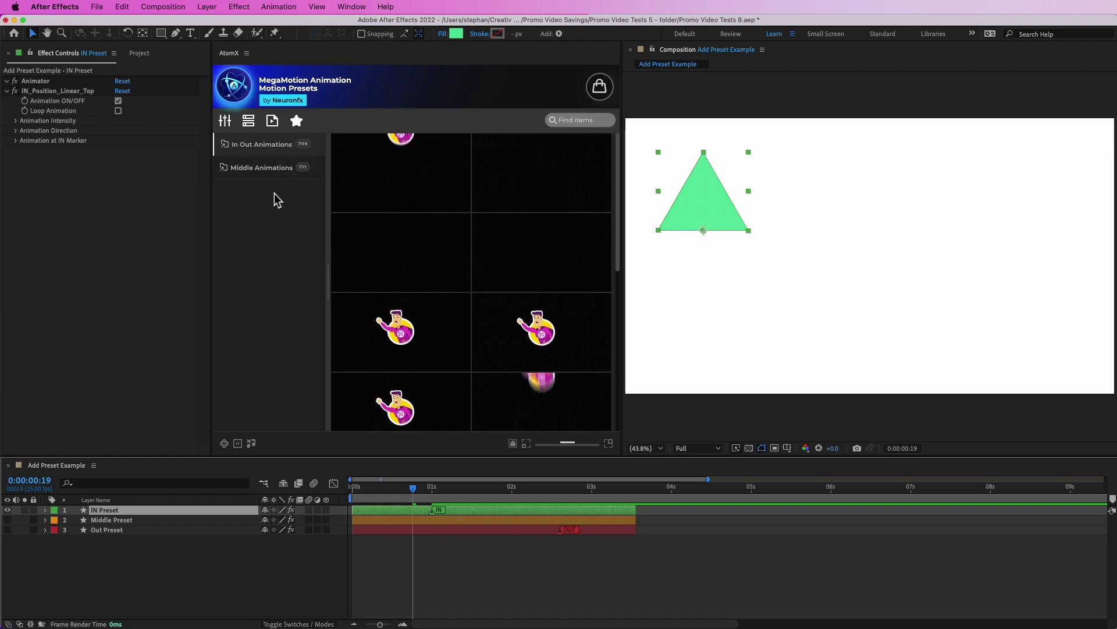
Step: Open the AtomX customizer for IN Preset and select the Position_Linear_Top preset's controls
left_click(226, 122)
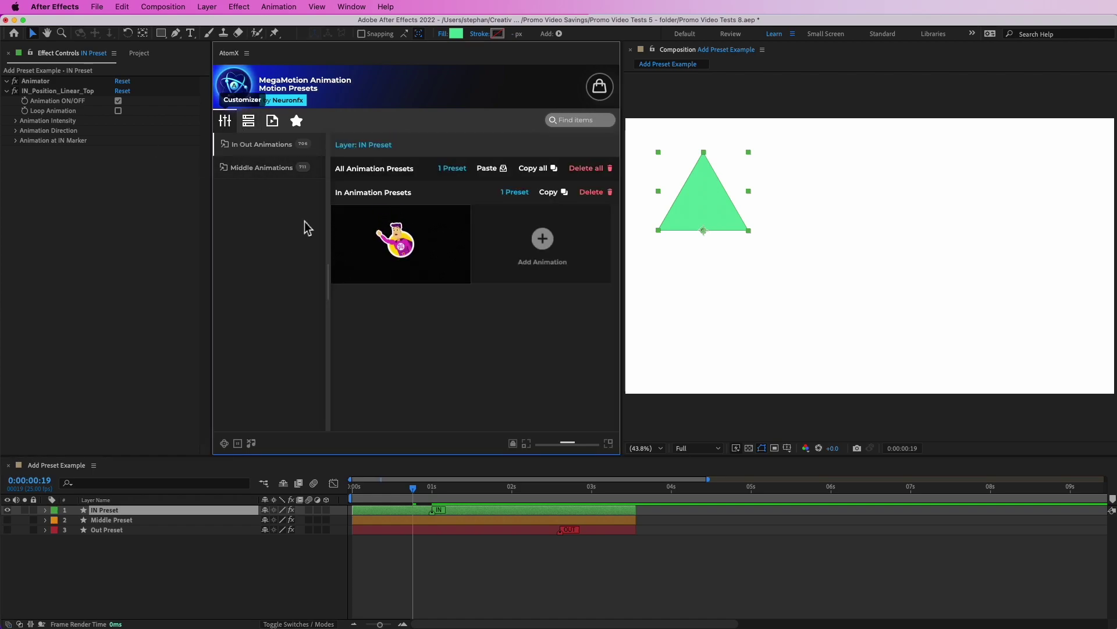
mouse_move(392, 240)
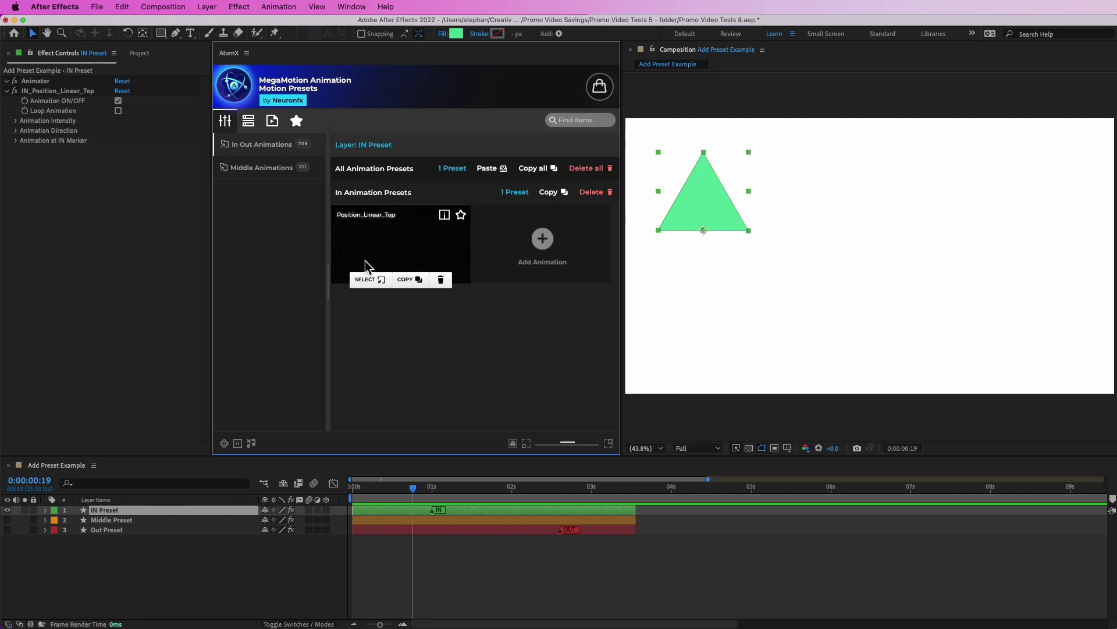
left_click(373, 282)
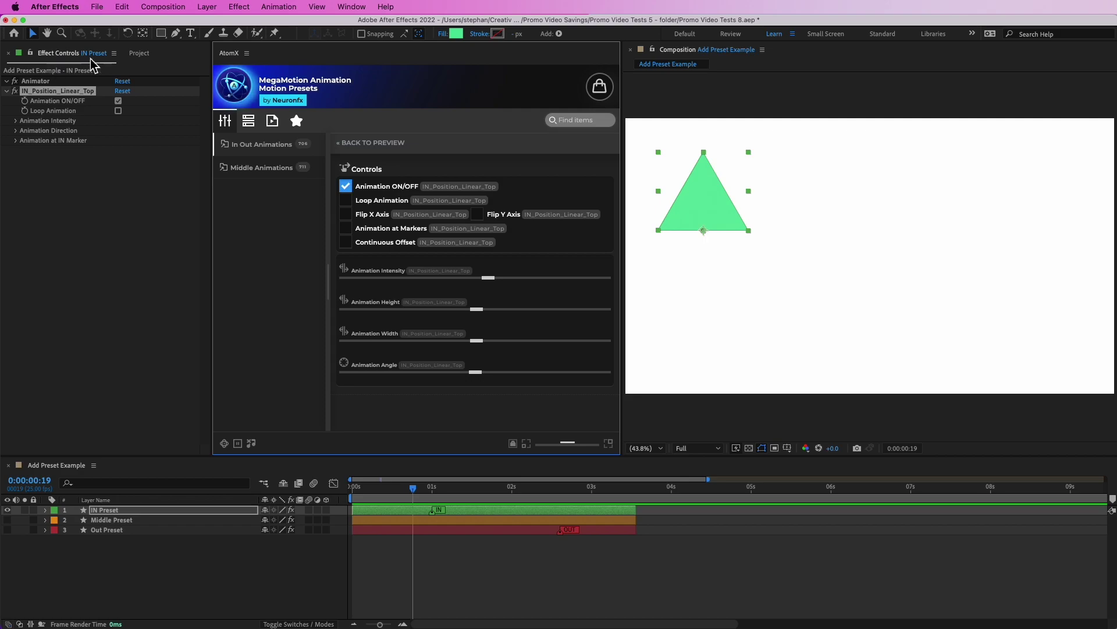
left_click(359, 8)
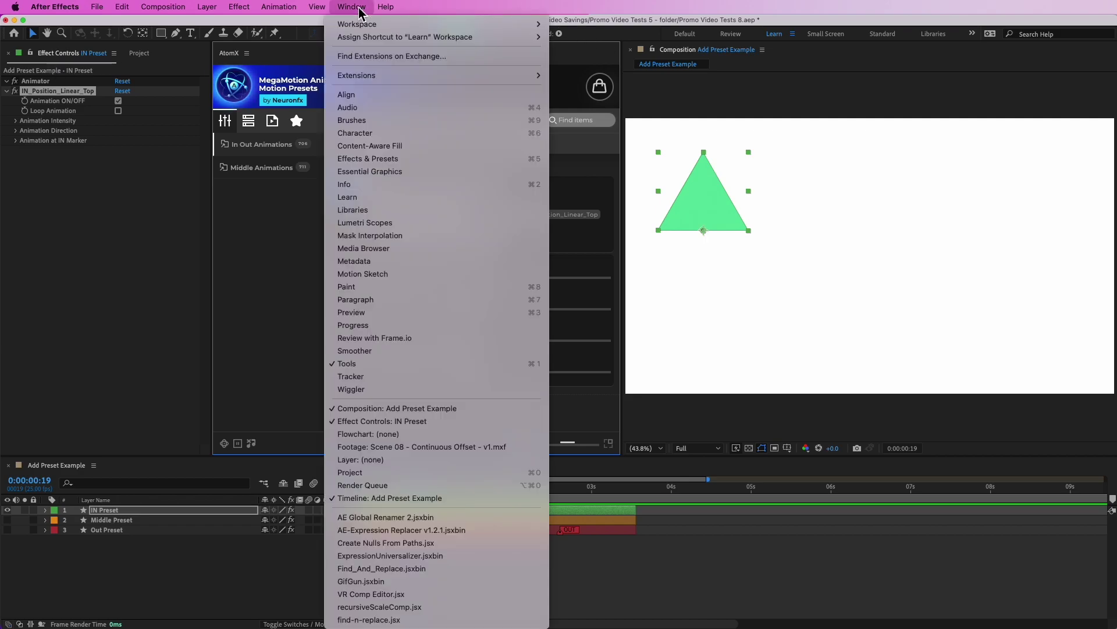
left_click(389, 428)
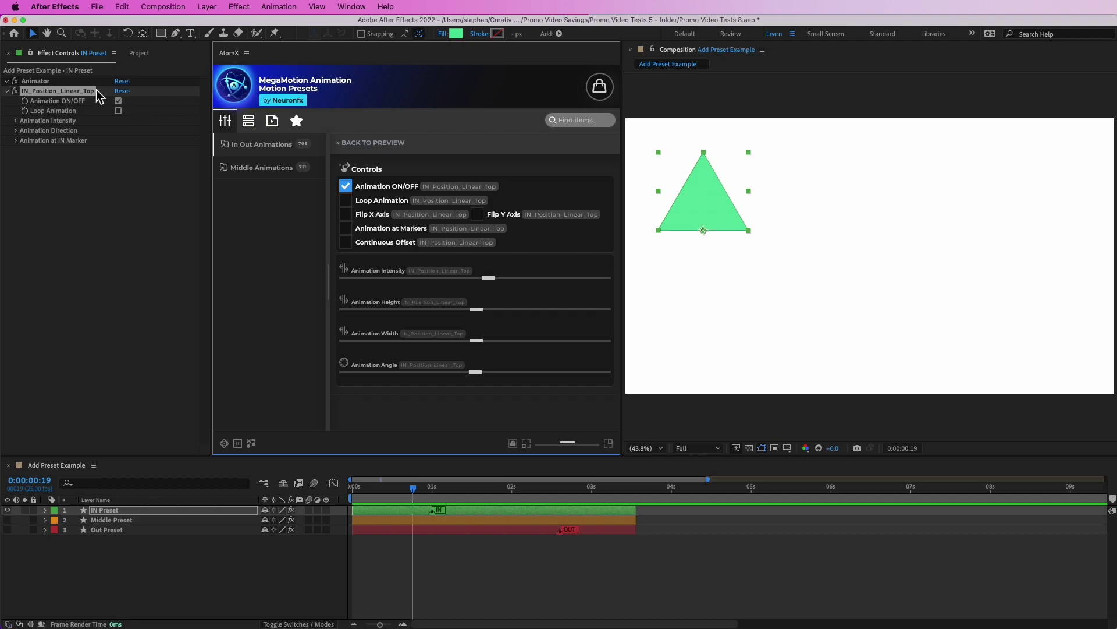
Step: Return to the AtomX preview and switch the IN_Position_Linear_Top animation off to compare
left_click(360, 145)
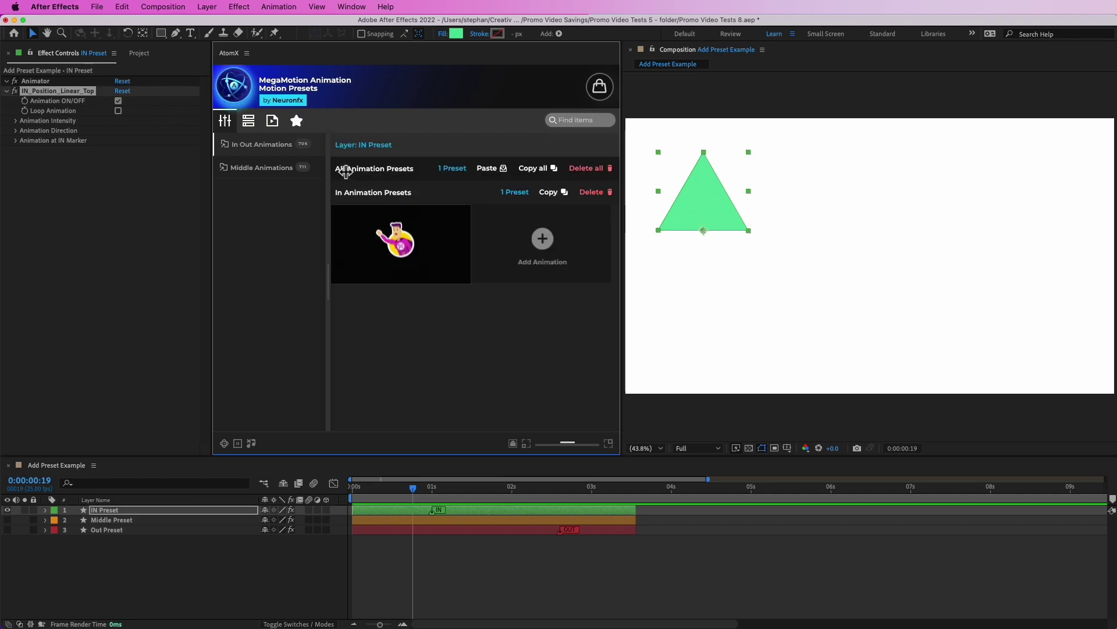
left_click(40, 96)
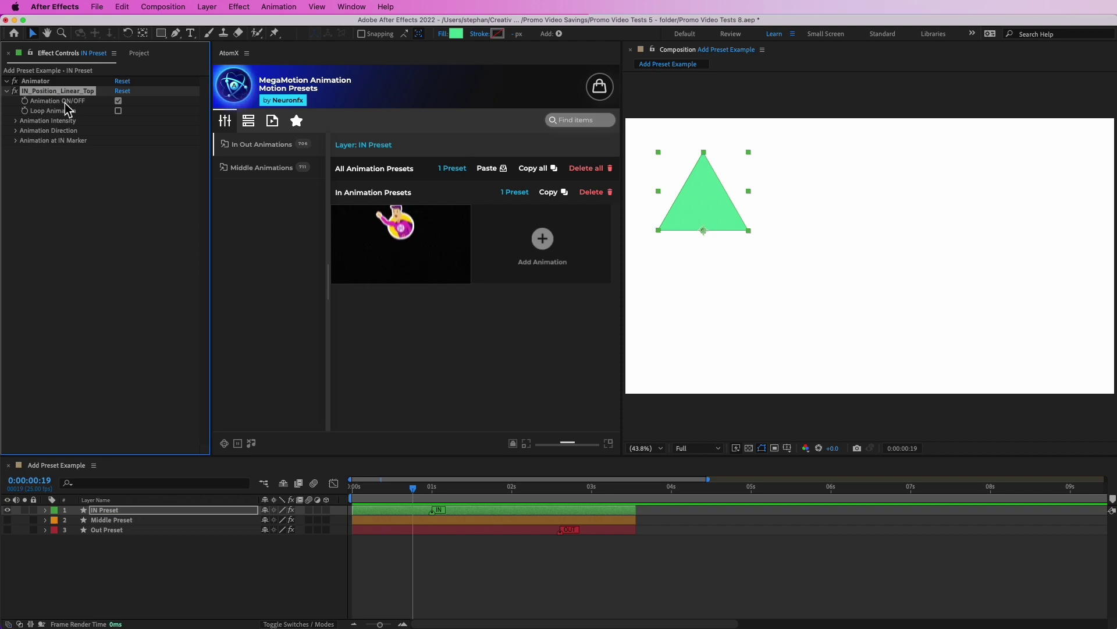
left_click_drag(414, 489, 438, 493)
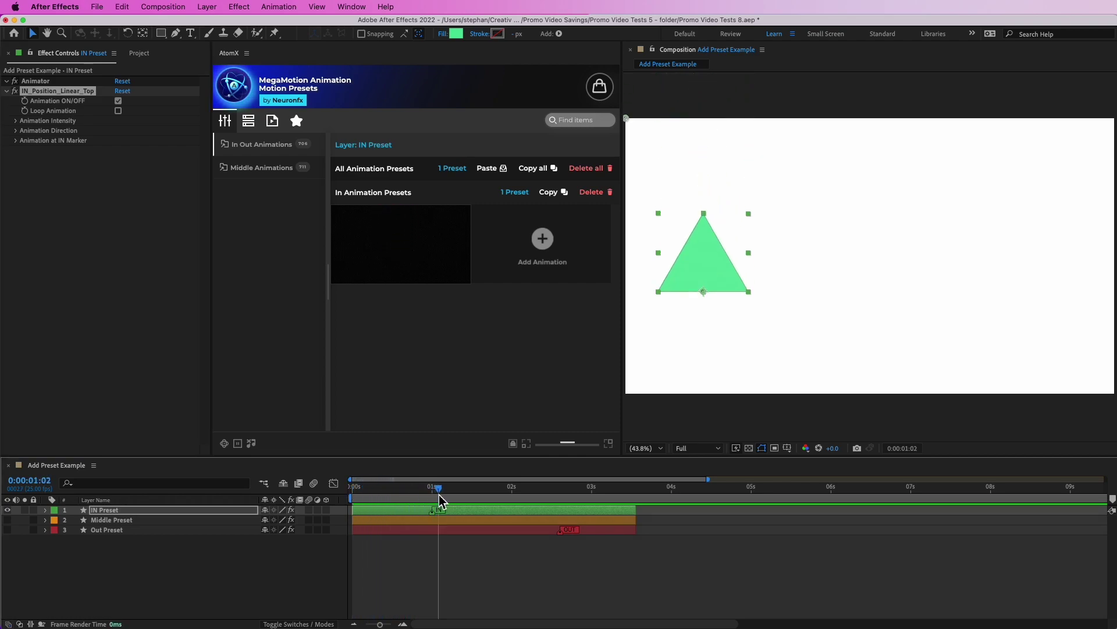
left_click(120, 104)
left_click(118, 101)
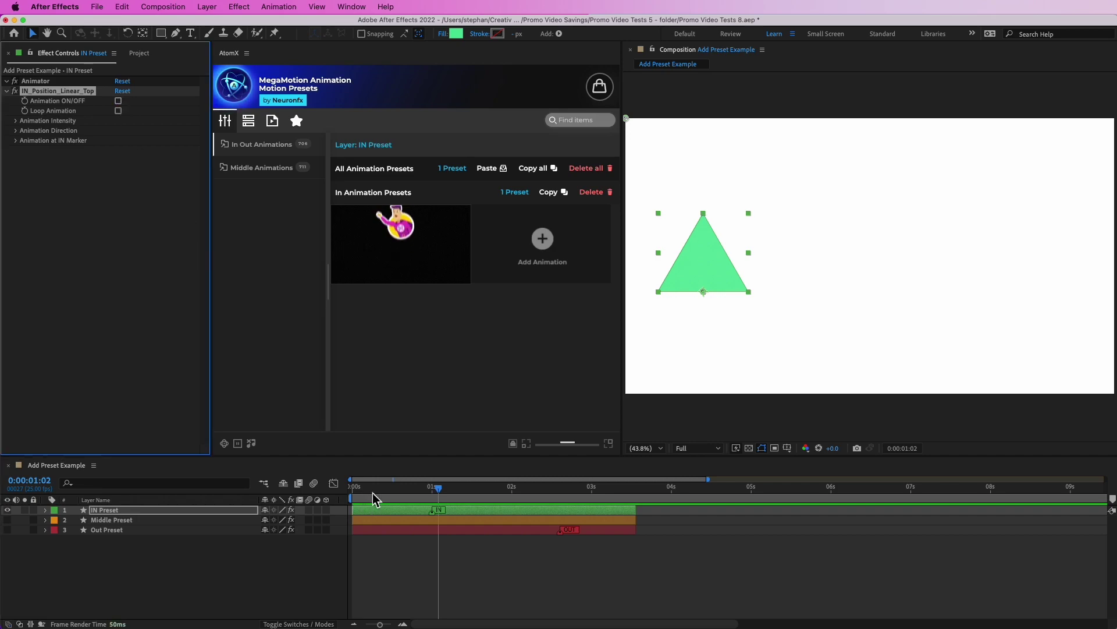
left_click(441, 491)
left_click_drag(433, 496, 404, 495)
Step: Turn the entrance animation back on and enable Loop Animation
left_click(118, 101)
mouse_move(372, 495)
left_mouse_down()
mouse_move(352, 494)
mouse_move(421, 498)
mouse_move(390, 494)
left_mouse_up()
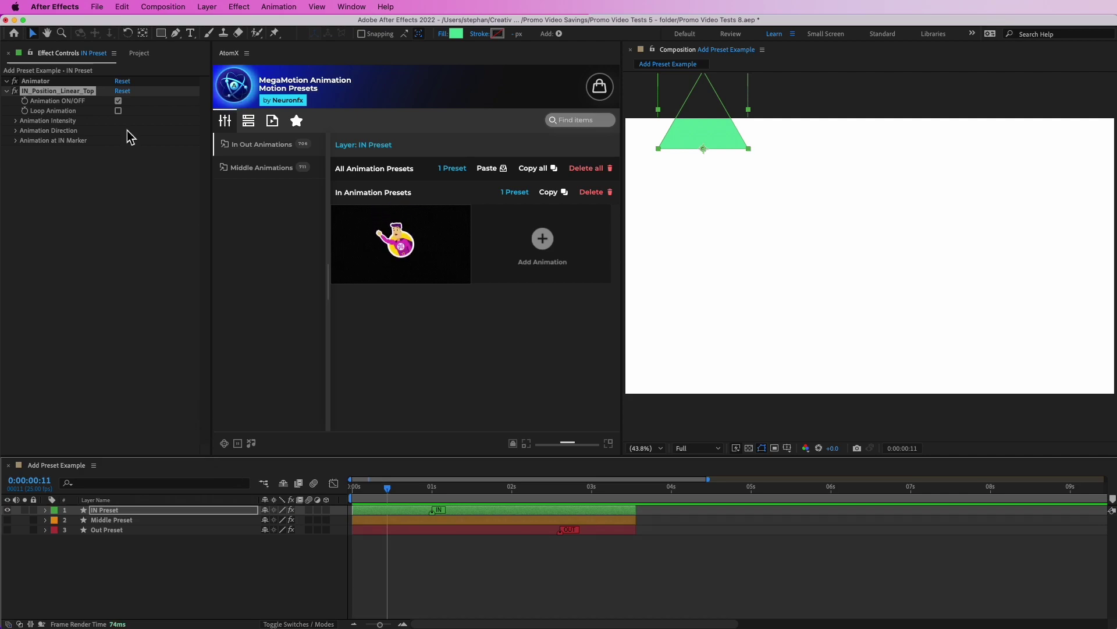
left_click(118, 111)
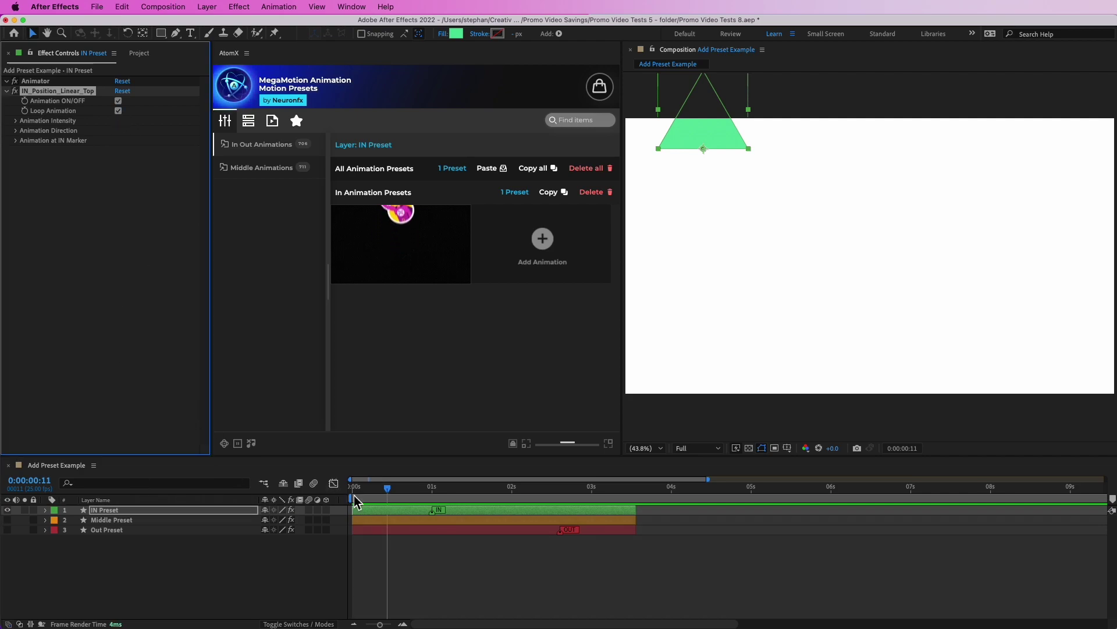
Step: Preview the looping animation and drag the IN marker later, to about 1 second
mouse_move(372, 497)
left_mouse_down()
mouse_move(351, 498)
mouse_move(438, 514)
mouse_move(566, 504)
mouse_move(387, 516)
mouse_move(357, 499)
mouse_move(373, 501)
left_mouse_up()
key("space")
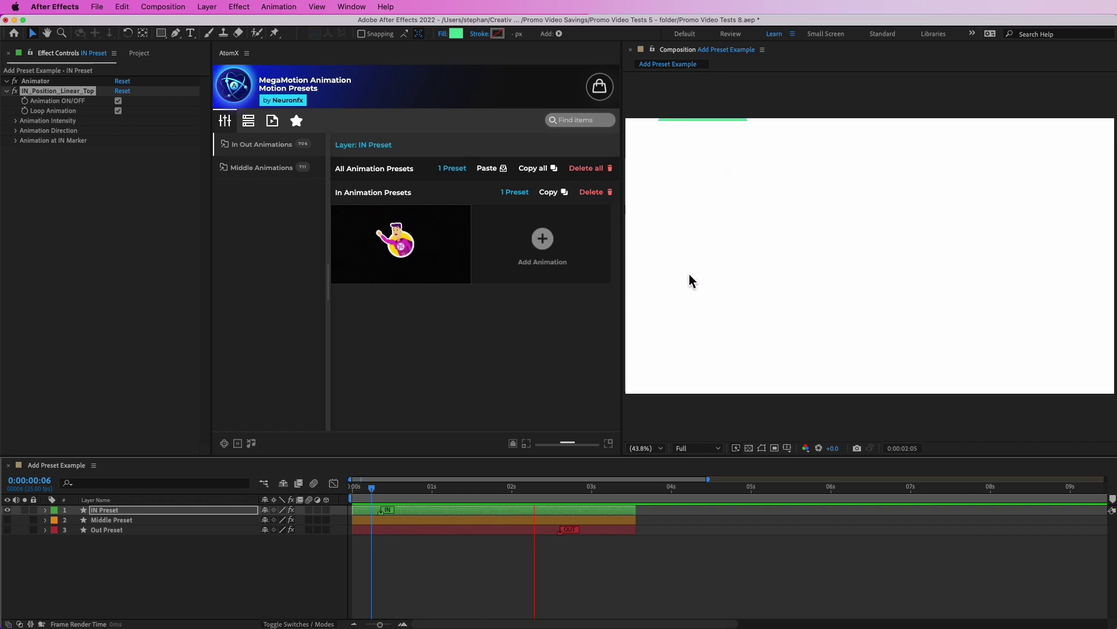
key("space")
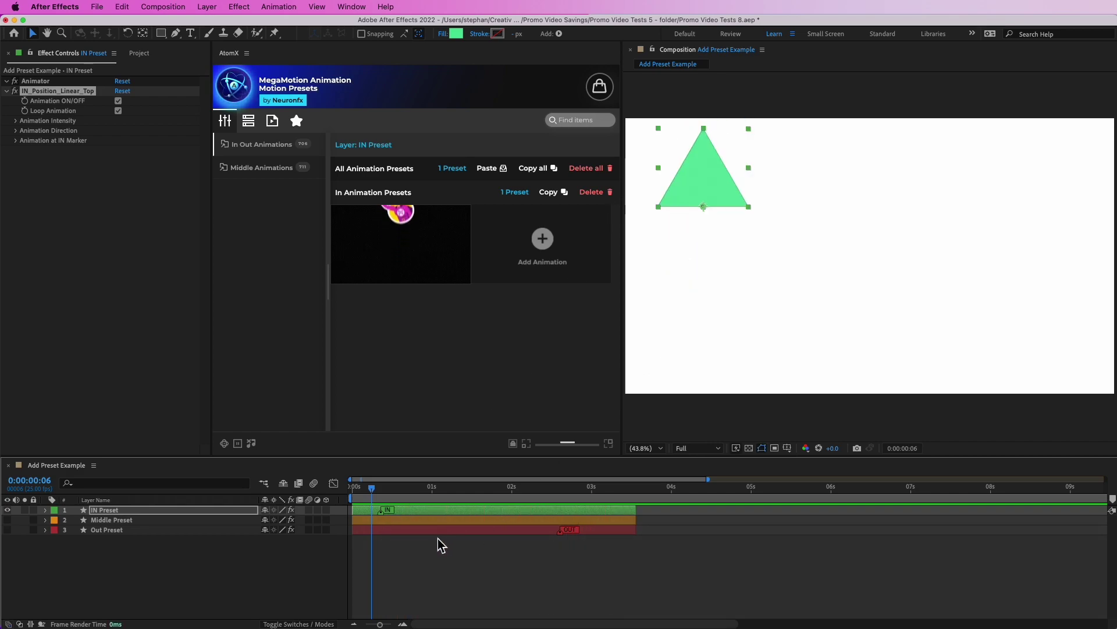
left_click_drag(384, 511, 435, 515)
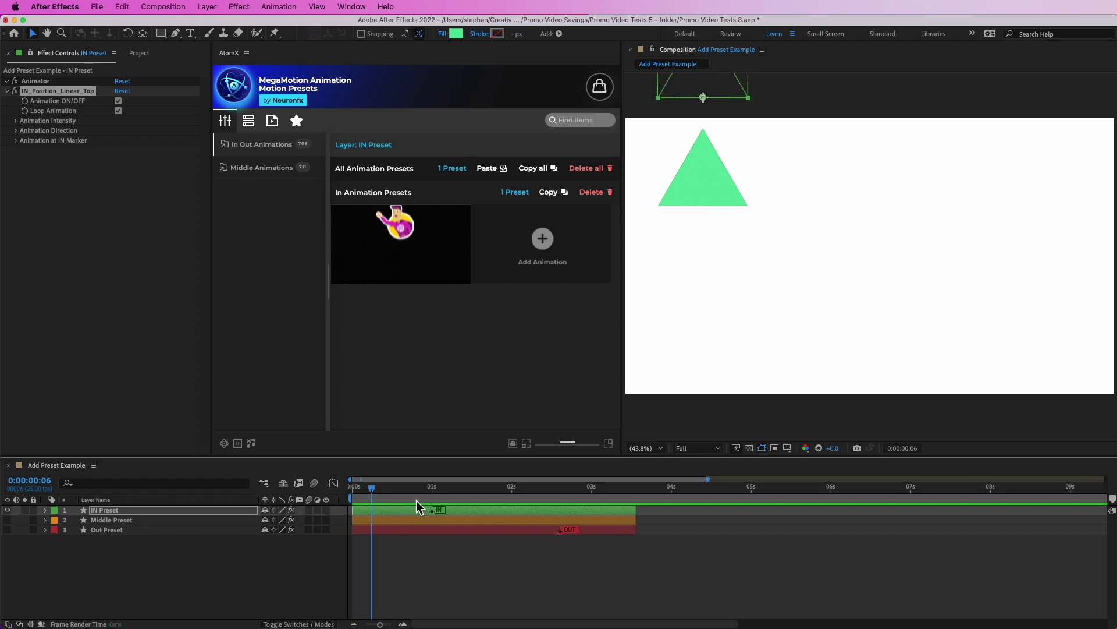
Step: Turn Loop Animation off and drag the green triangle toward the composition centre
left_click(119, 111)
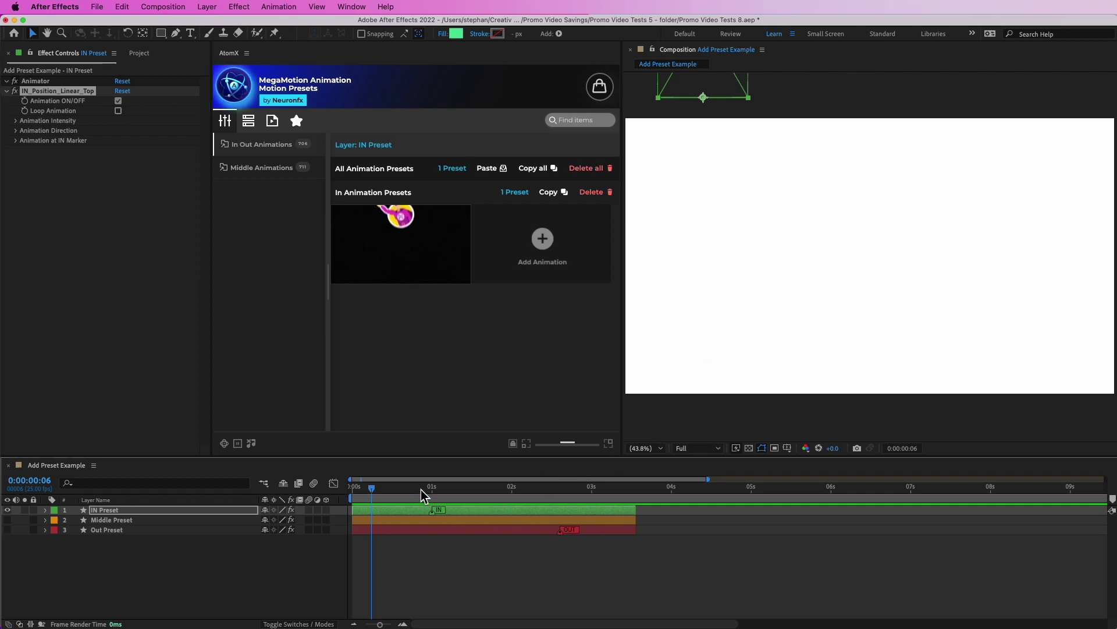
left_click(445, 488)
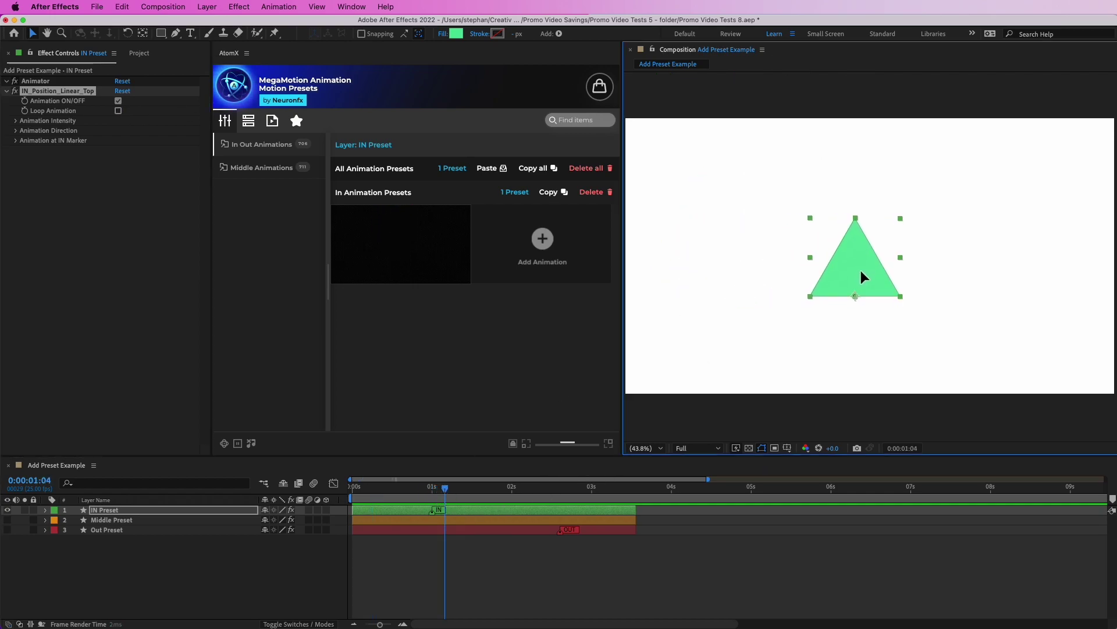
left_click_drag(860, 271, 866, 272)
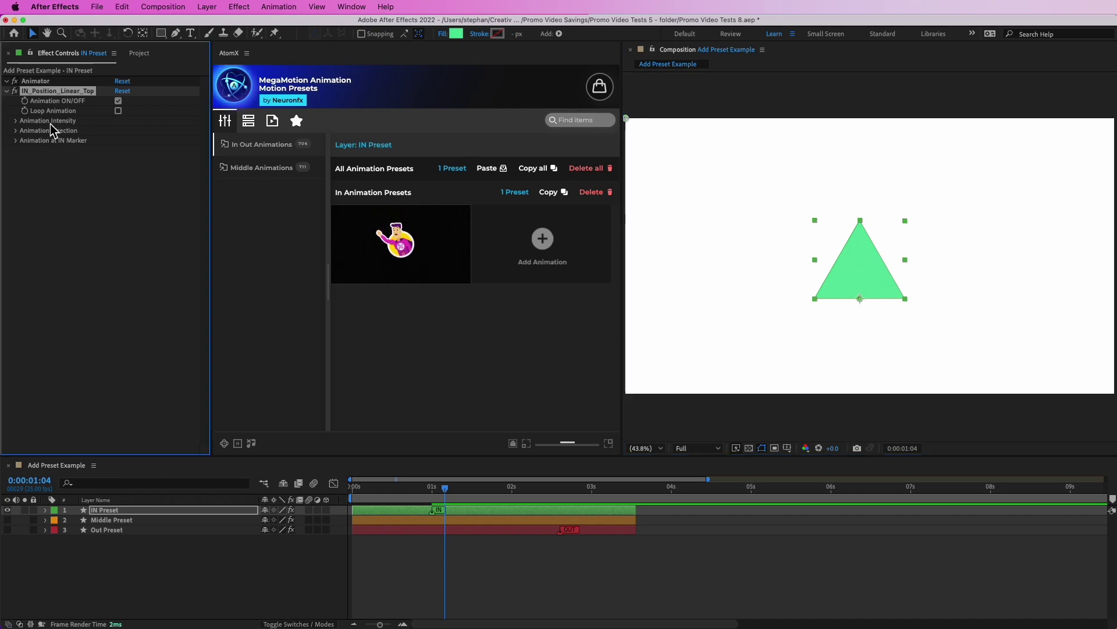
Step: Expand Animation Intensity, set it to 1%, and preview the entrance
left_click(17, 121)
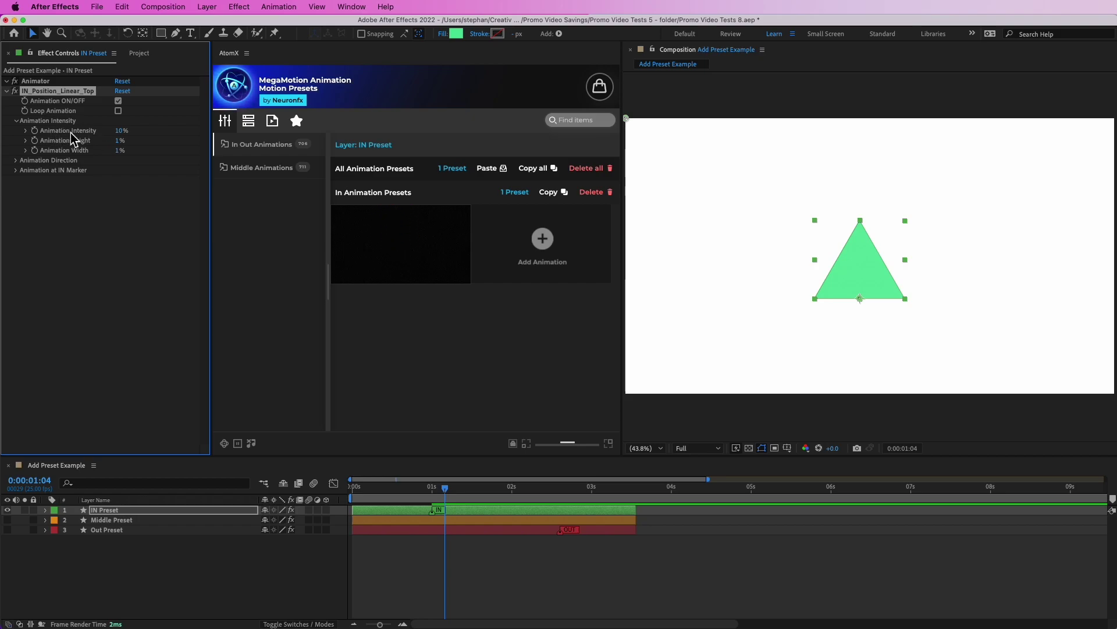
left_click(123, 133)
key("Return")
left_click_drag(375, 495, 449, 493)
key("space")
key("space")
left_click(676, 369)
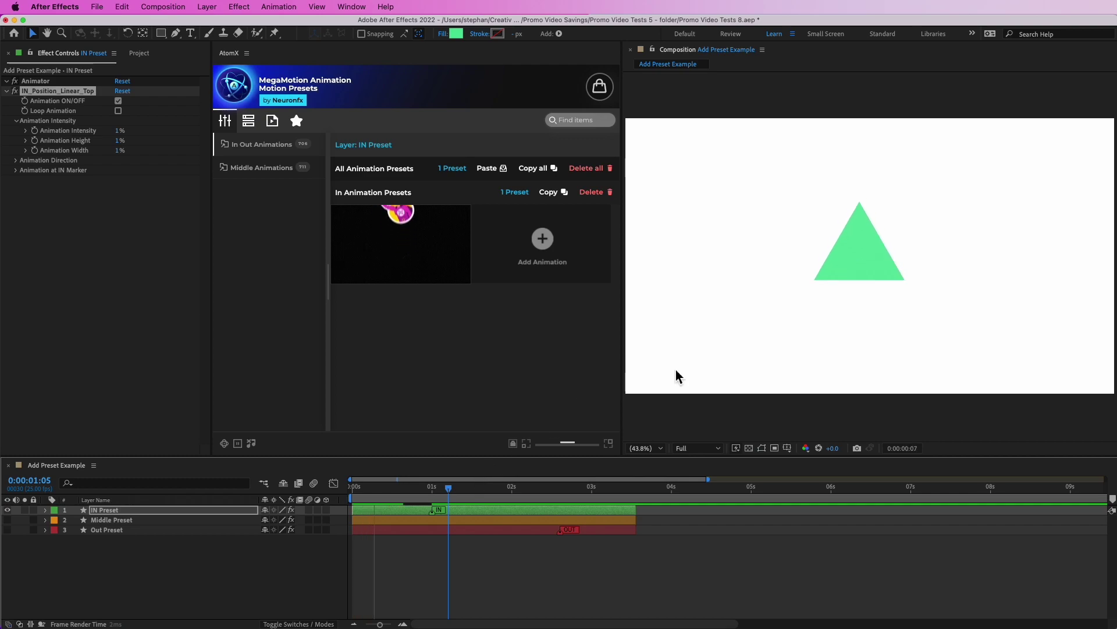
left_click(842, 269)
left_click_drag(457, 492, 391, 495)
Step: Raise Animation Intensity to 10%, then 100%, scrubbing to review each
left_click(122, 132)
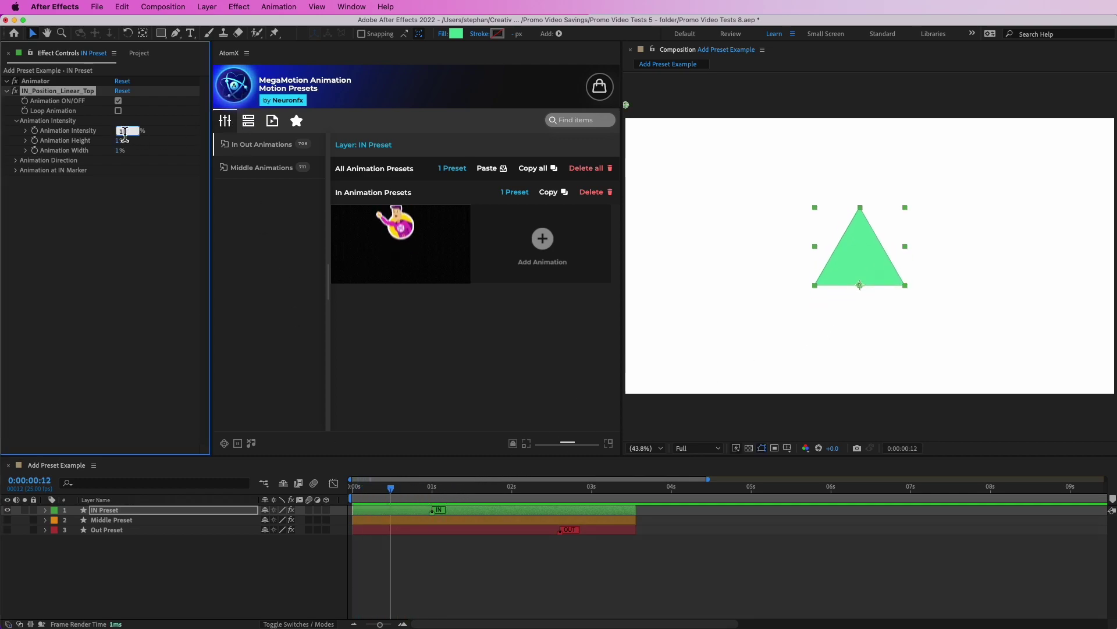
key("Return")
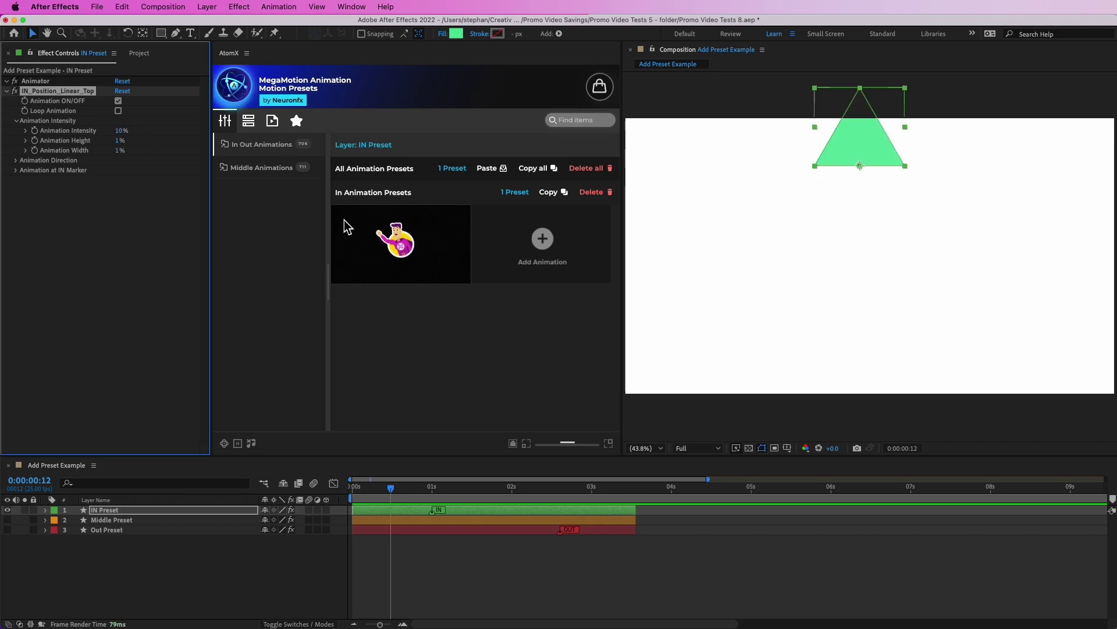
left_click_drag(376, 480, 420, 494)
left_click(119, 131)
key("Return")
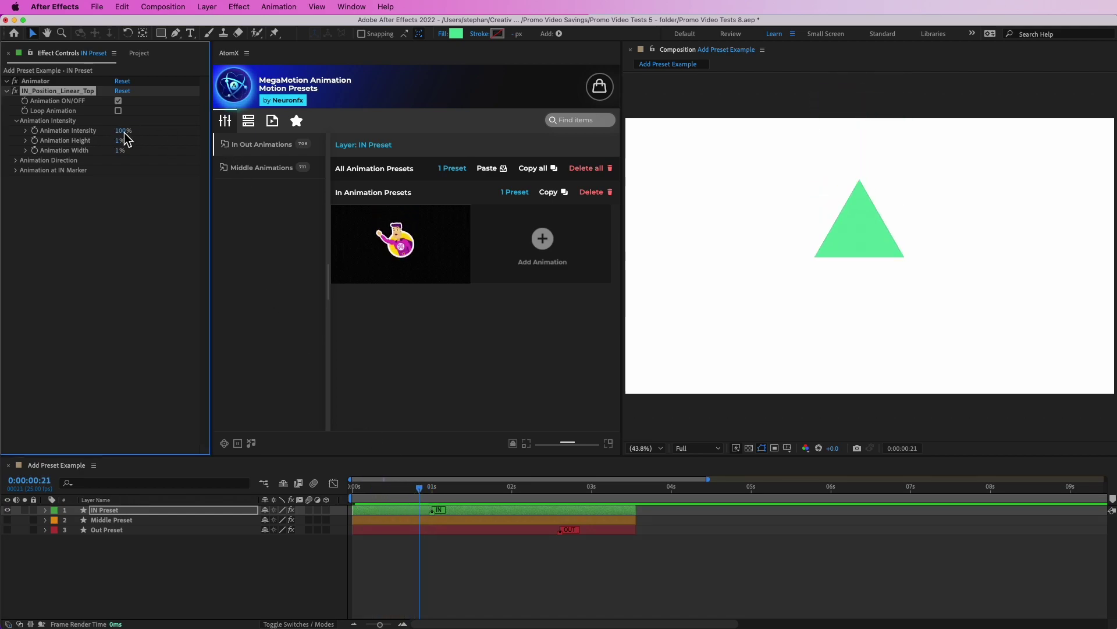
left_click(355, 494)
left_click_drag(355, 495, 434, 496)
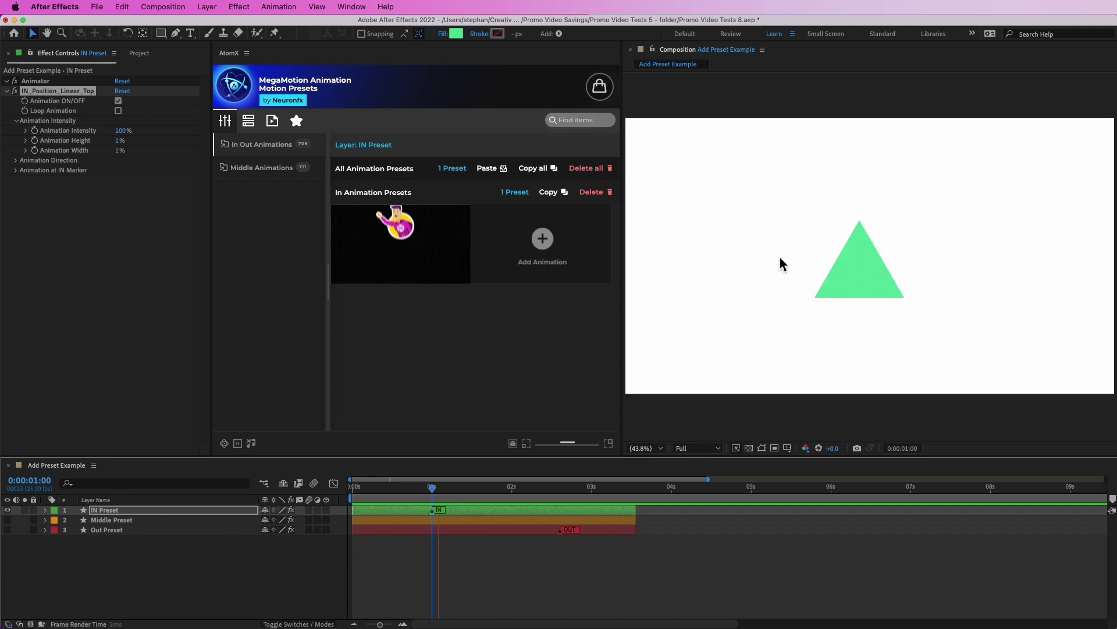
left_click_drag(406, 492, 352, 495)
Step: Set Animation Intensity back to 10% and scrub to frame 19 to watch the triangle enter
scroll(781, 256, "down", 2)
scroll(784, 261, "down", 1)
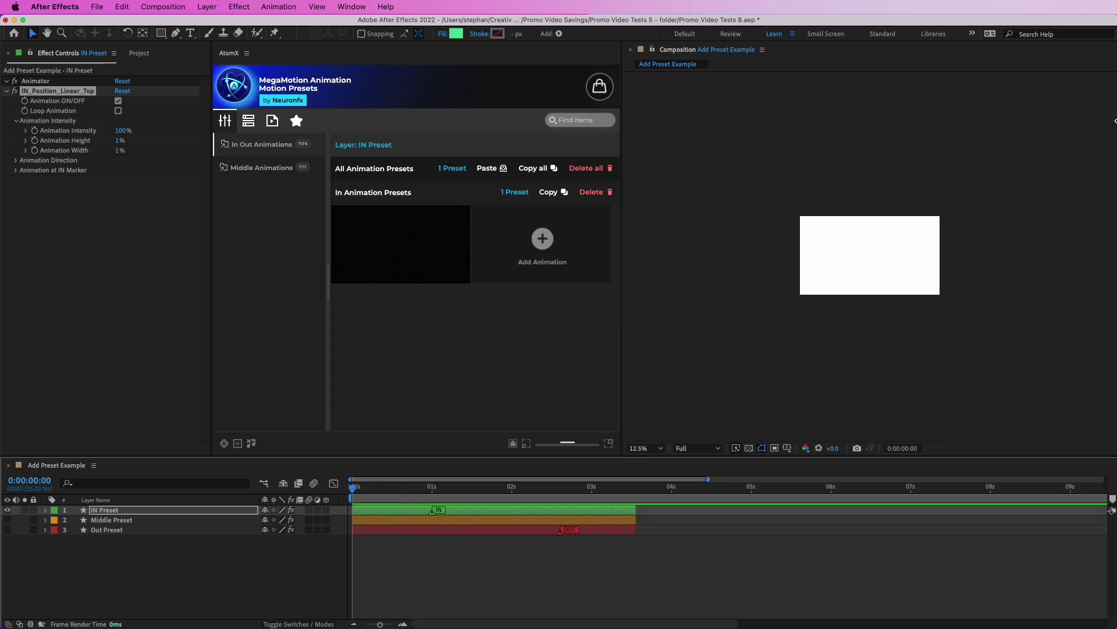
scroll(1013, 206, "down", 2)
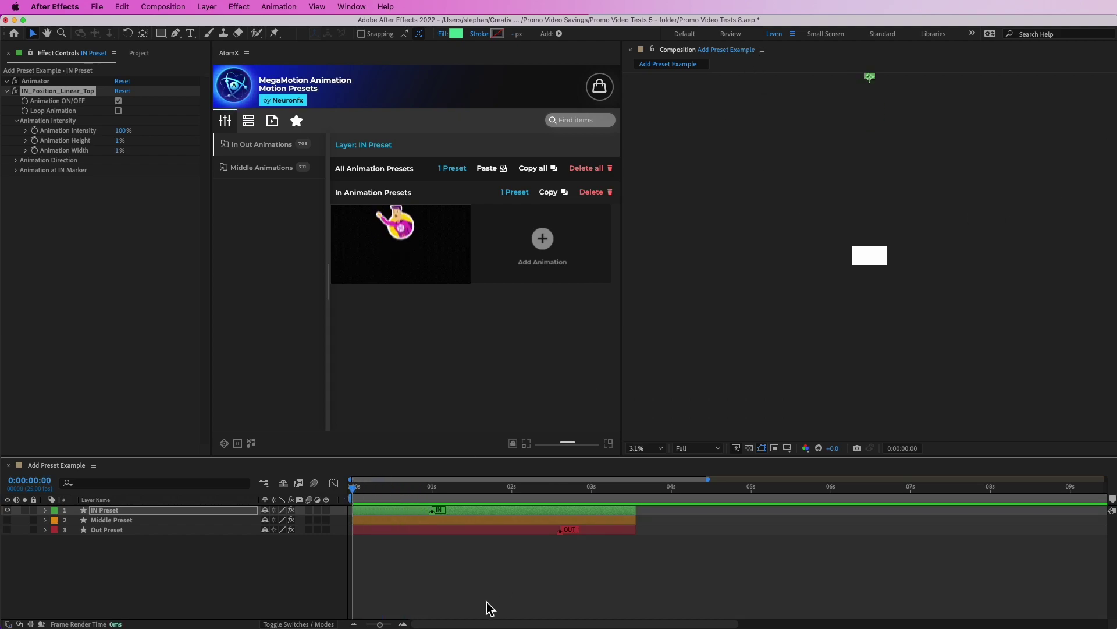
mouse_move(375, 496)
left_mouse_down()
mouse_move(418, 490)
mouse_move(345, 501)
left_mouse_up()
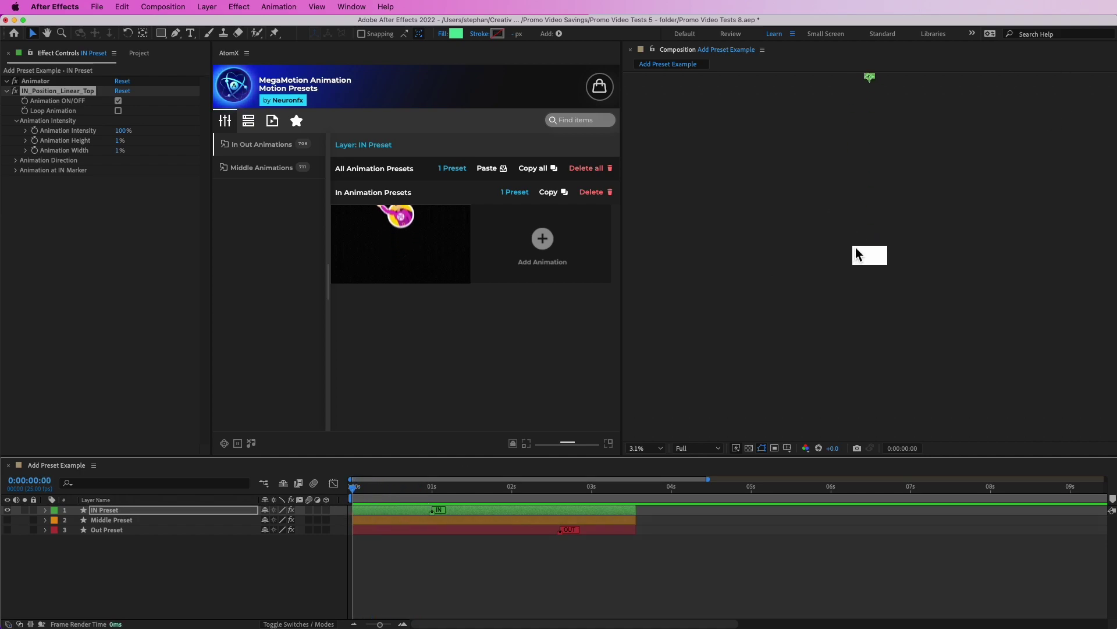
scroll(858, 248, "up", 1)
left_click(126, 133)
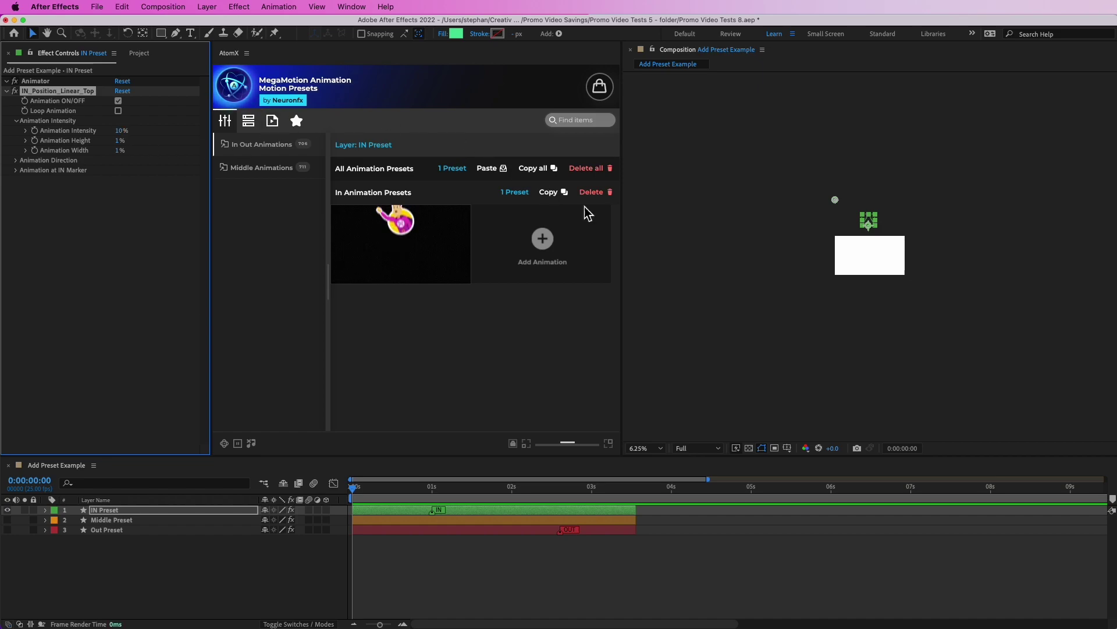
scroll(759, 291, "up", 2)
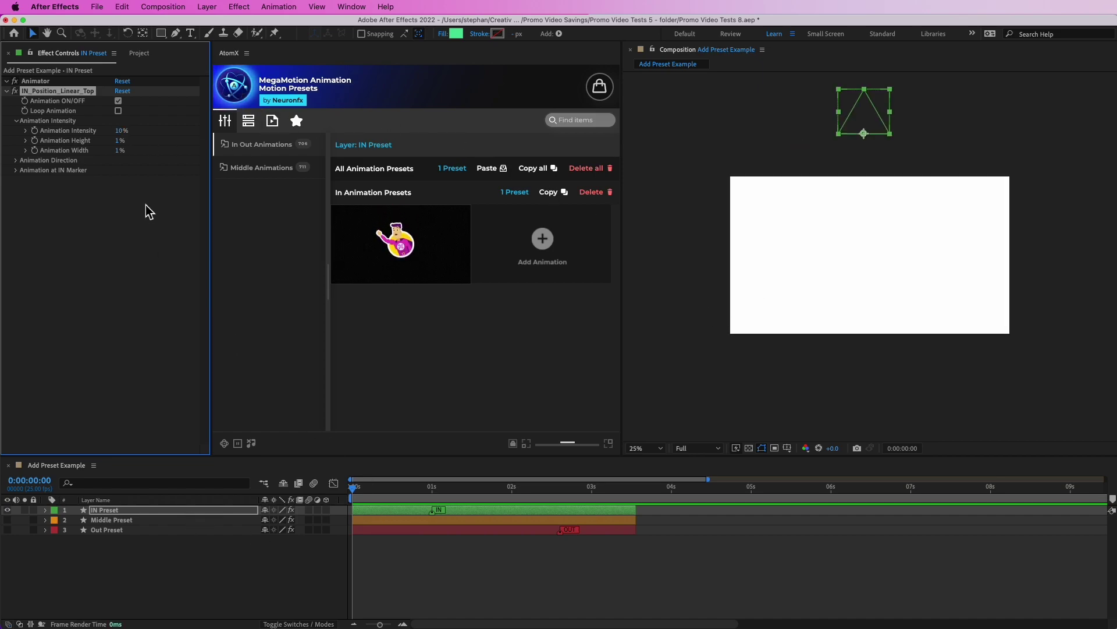
left_click(136, 222)
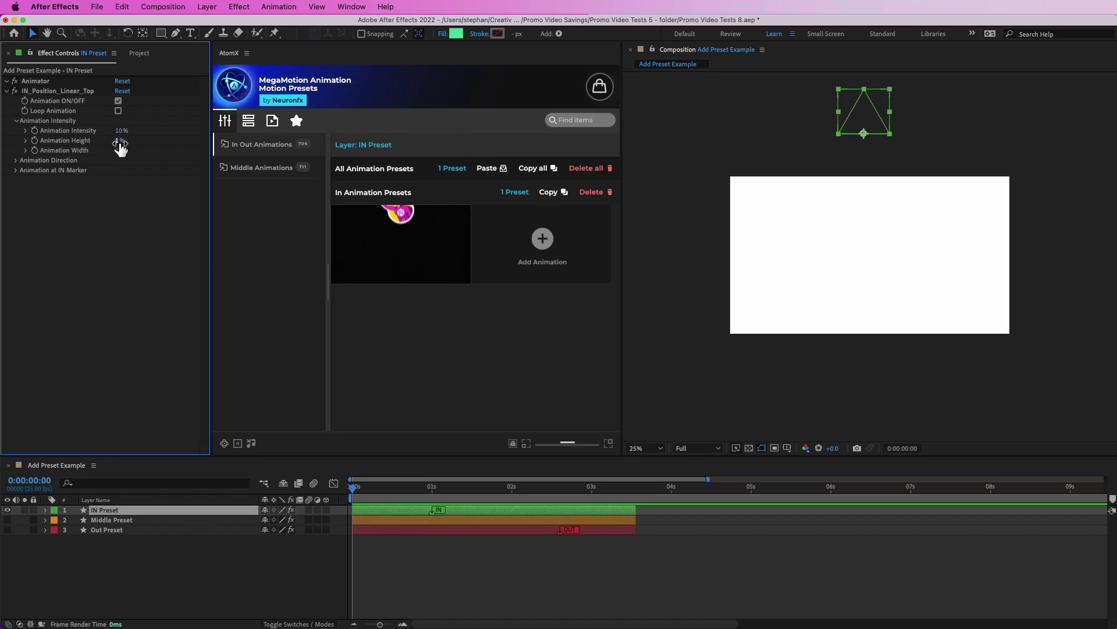
left_click_drag(378, 488, 413, 485)
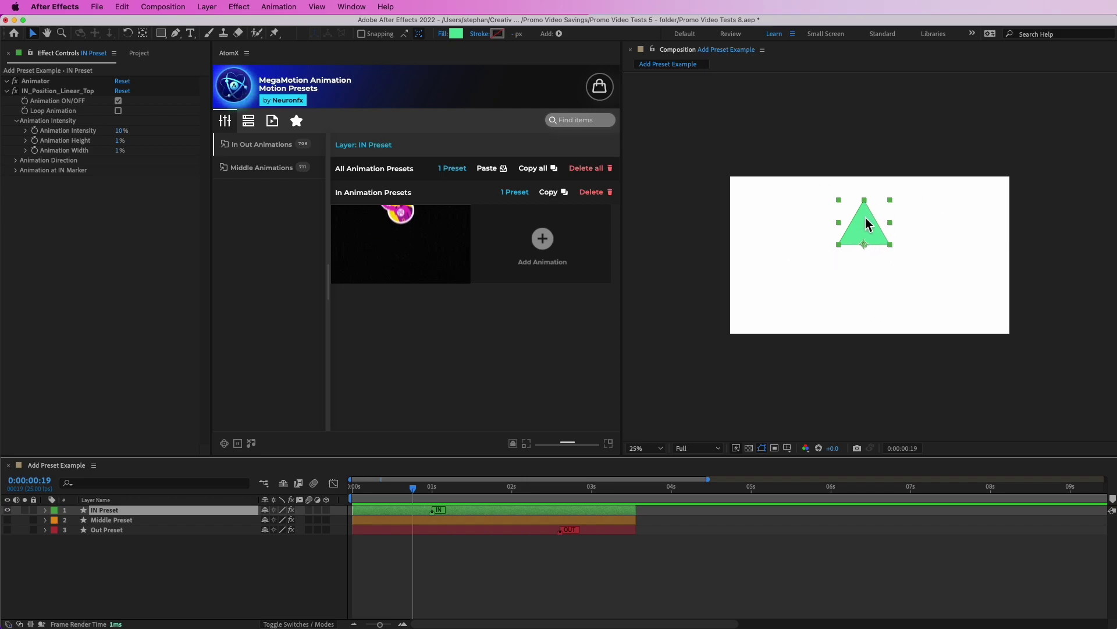
Step: Try Animation Heights of 2% and 3%, previewing the entrance each time
left_click(119, 141)
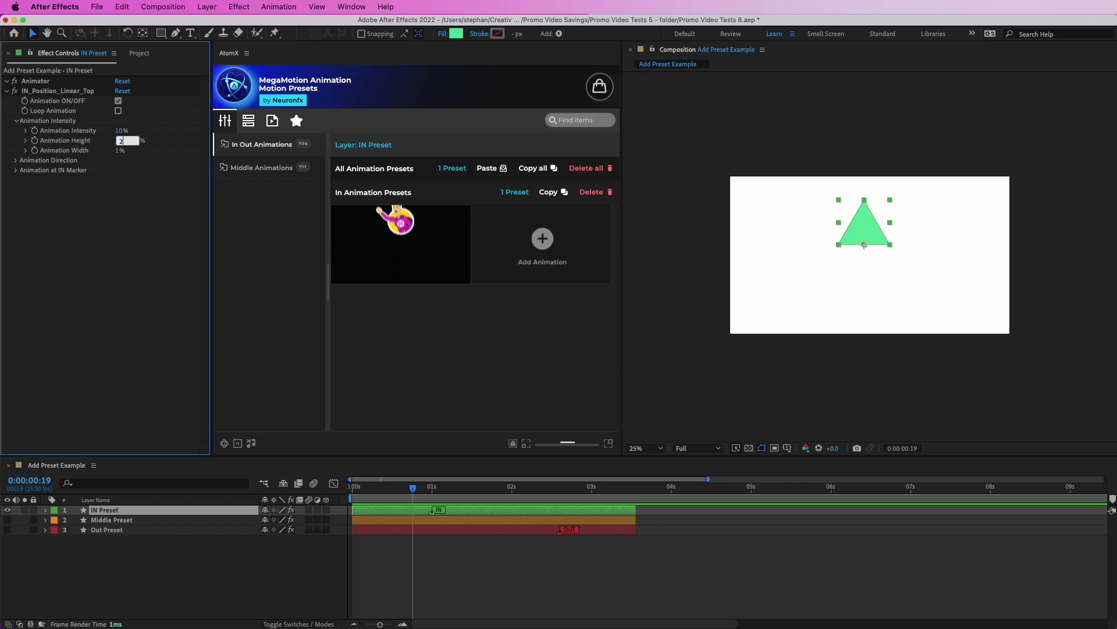
key("Return")
mouse_move(393, 493)
left_mouse_down()
mouse_move(357, 494)
mouse_move(432, 493)
mouse_move(353, 497)
mouse_move(404, 493)
left_mouse_up()
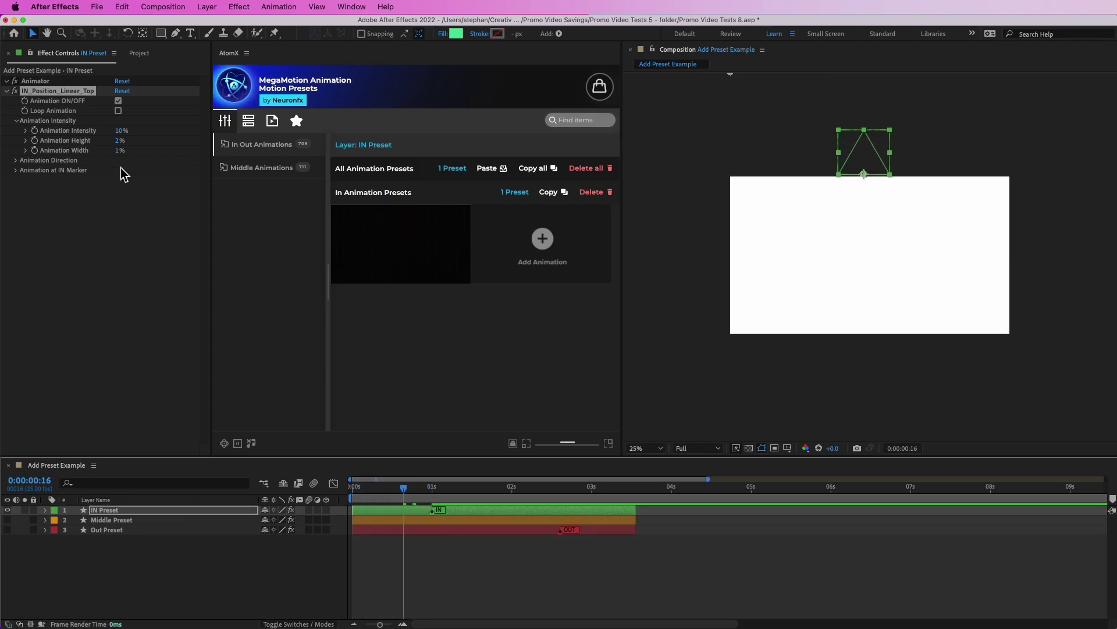
left_click(121, 143)
type("3")
key("Return")
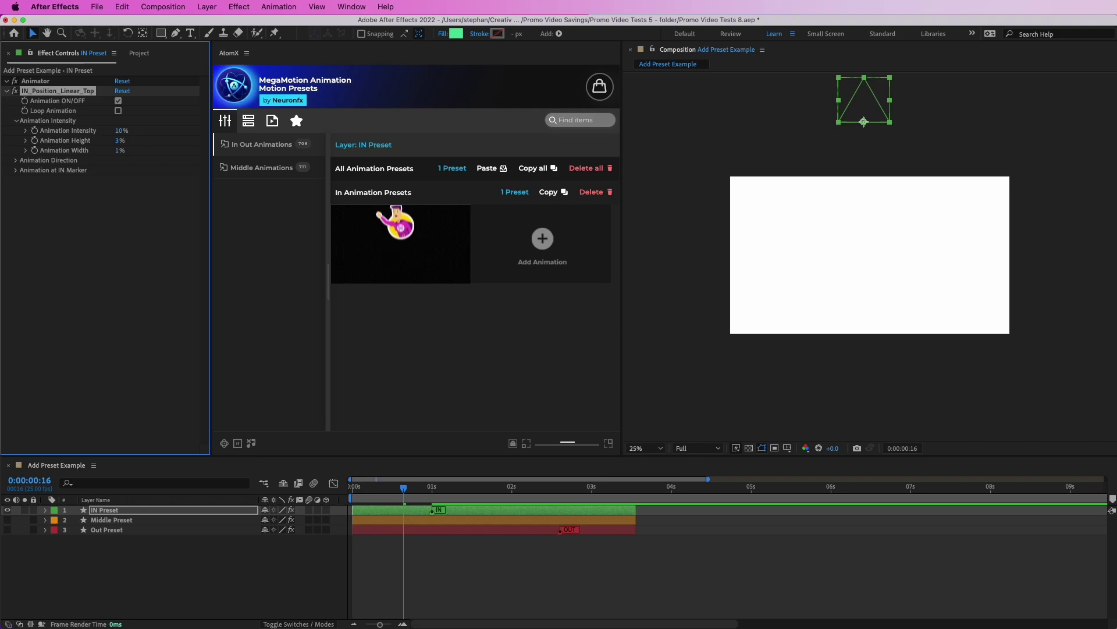
key("space")
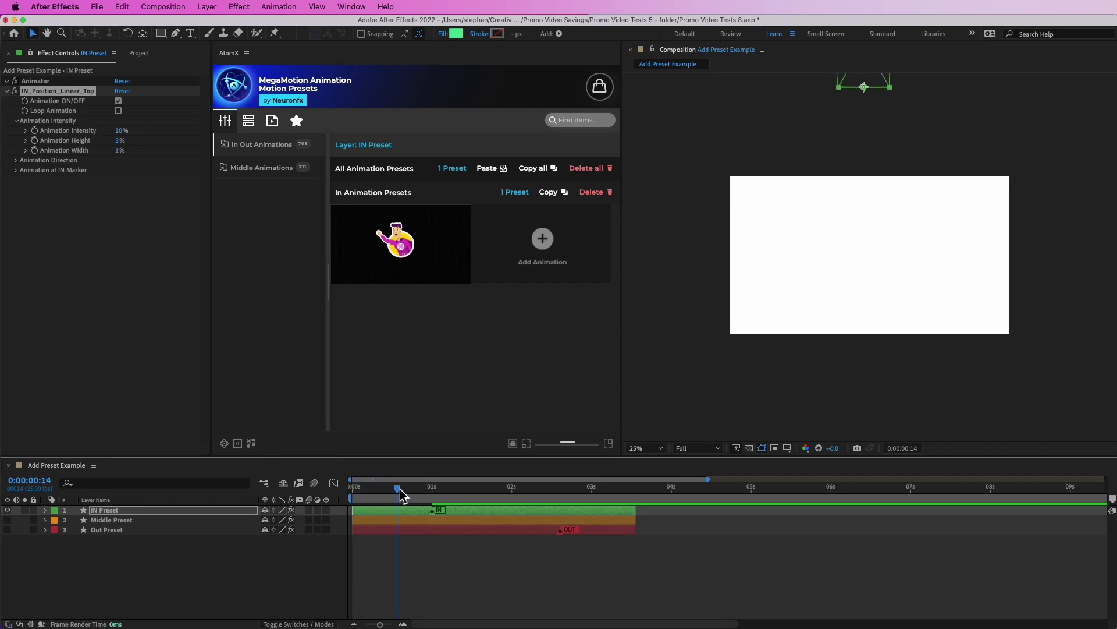
Step: Set Animation Height back to 1% and review the entrance
left_click(121, 144)
type("1")
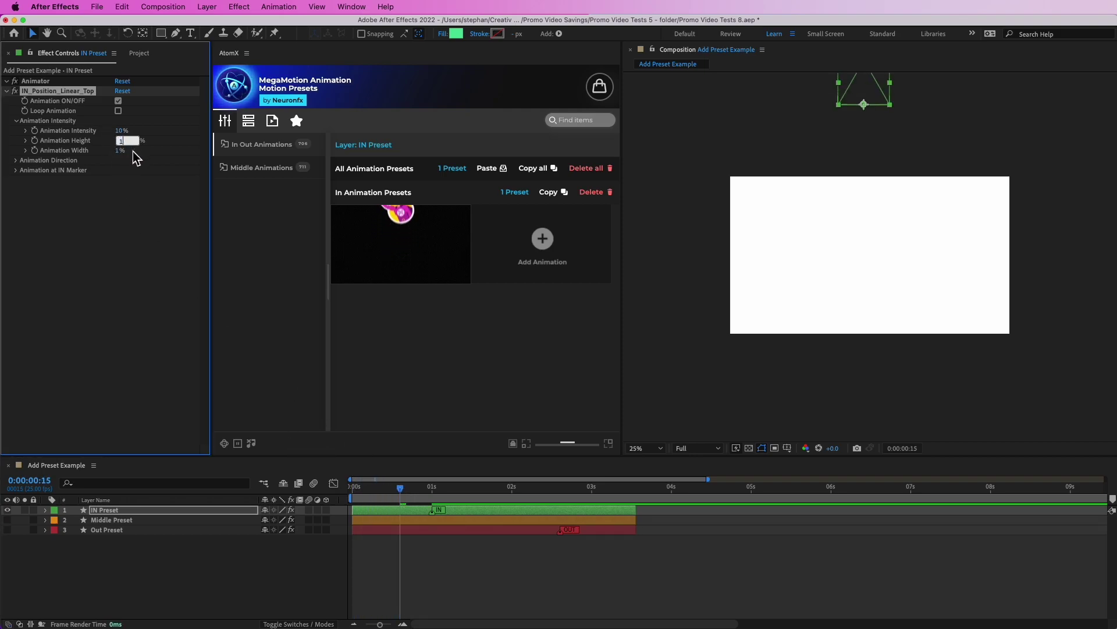
key("Return")
left_click_drag(379, 498, 425, 497)
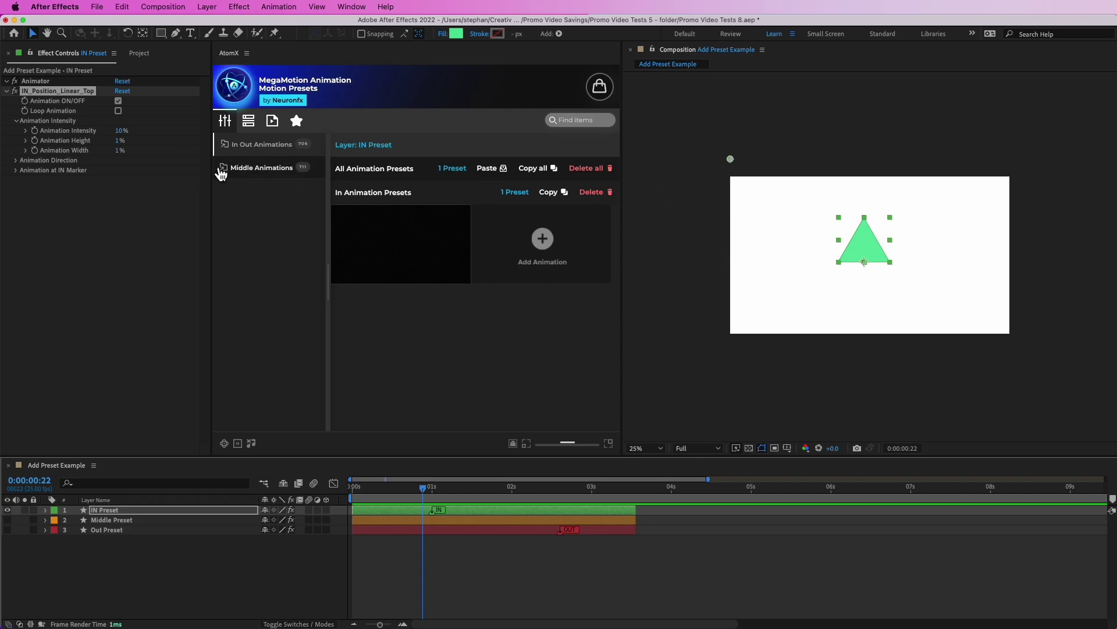
Step: Expand Animation Direction, preview a roughly 290° angle, then reset the angle to 0°
left_click(17, 120)
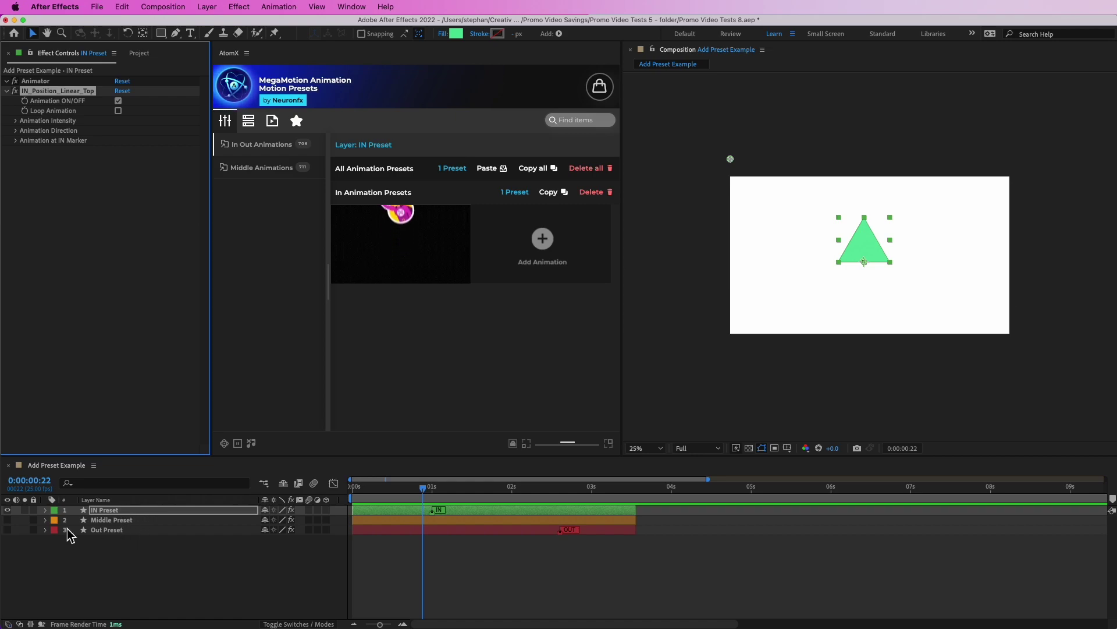
left_click(17, 132)
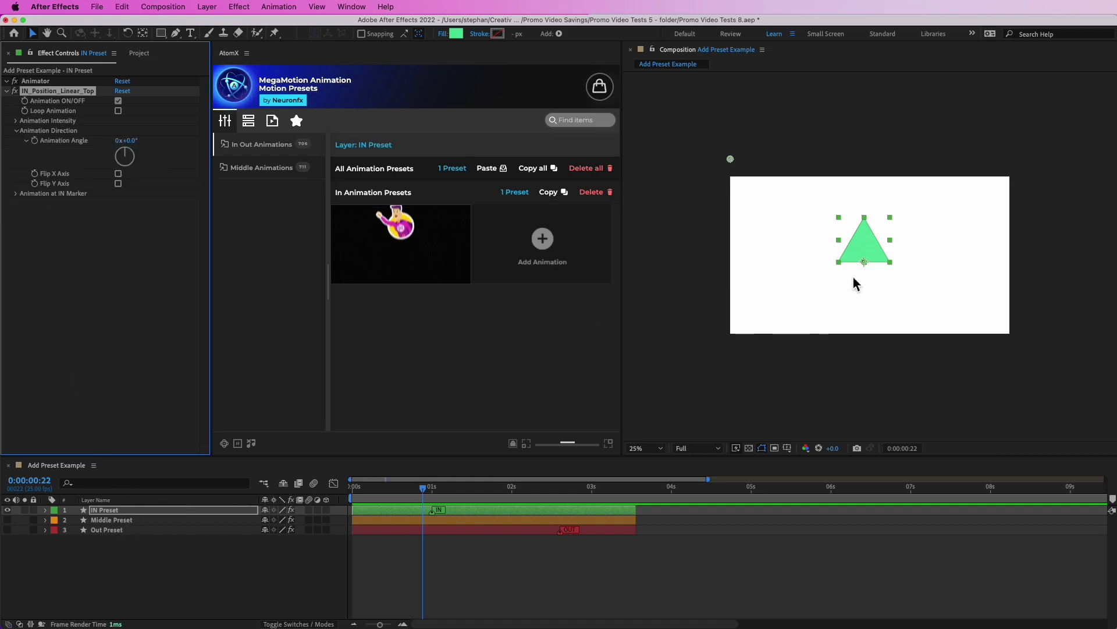
scroll(900, 254, "up", 2)
scroll(967, 313, "down", 2)
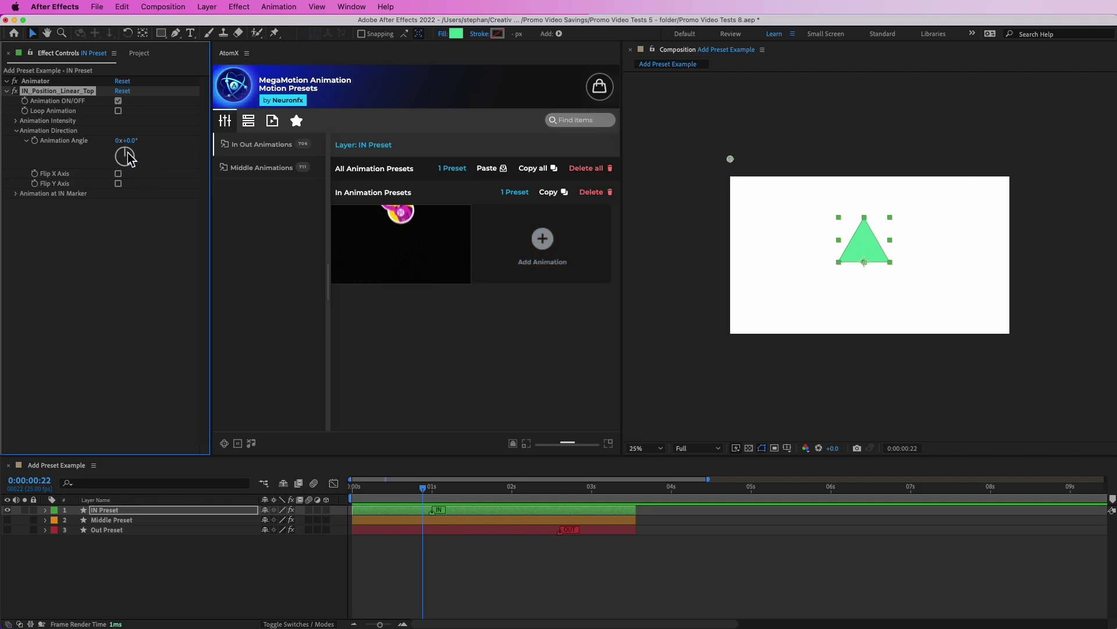
mouse_move(385, 494)
left_mouse_down()
mouse_move(376, 494)
mouse_move(394, 491)
left_mouse_up()
left_click_drag(134, 156, 118, 167)
key("space")
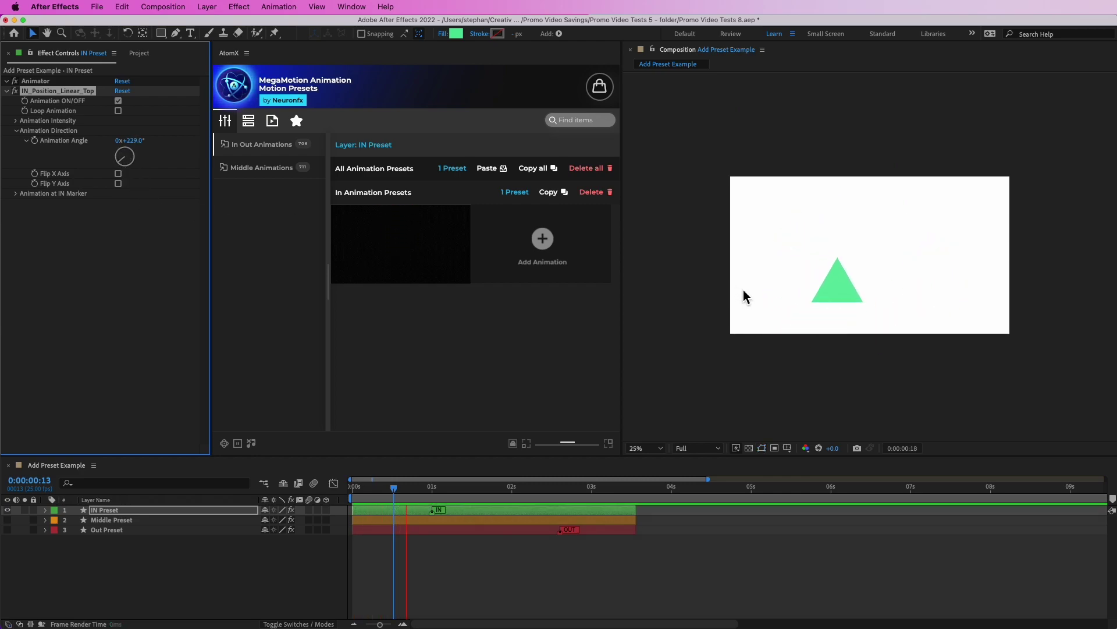
key("space")
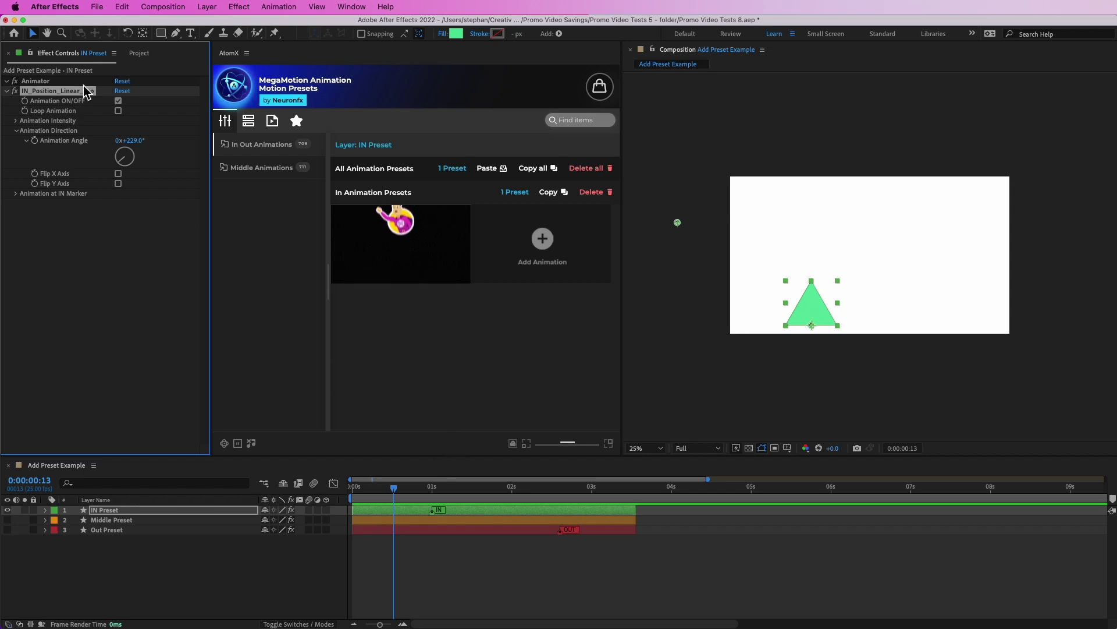
key("Return")
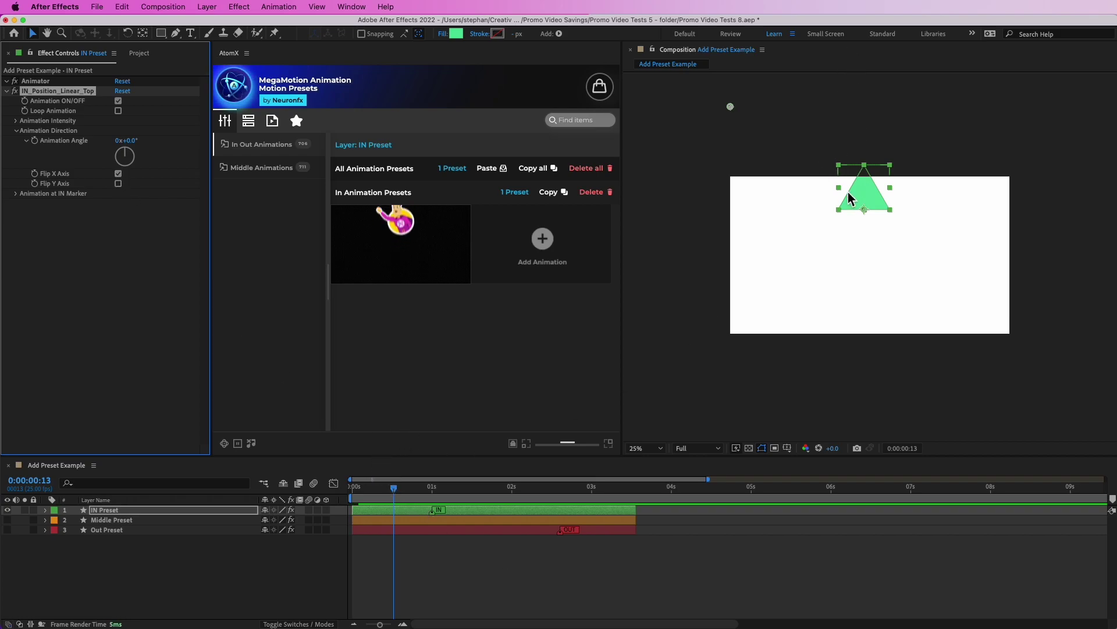
left_click_drag(354, 494, 416, 498)
Step: Test Flip Y Axis and a 127° angle, then restore 0° with no flips and collapse Direction
left_click(119, 173)
left_click(118, 183)
left_click_drag(382, 499, 432, 492)
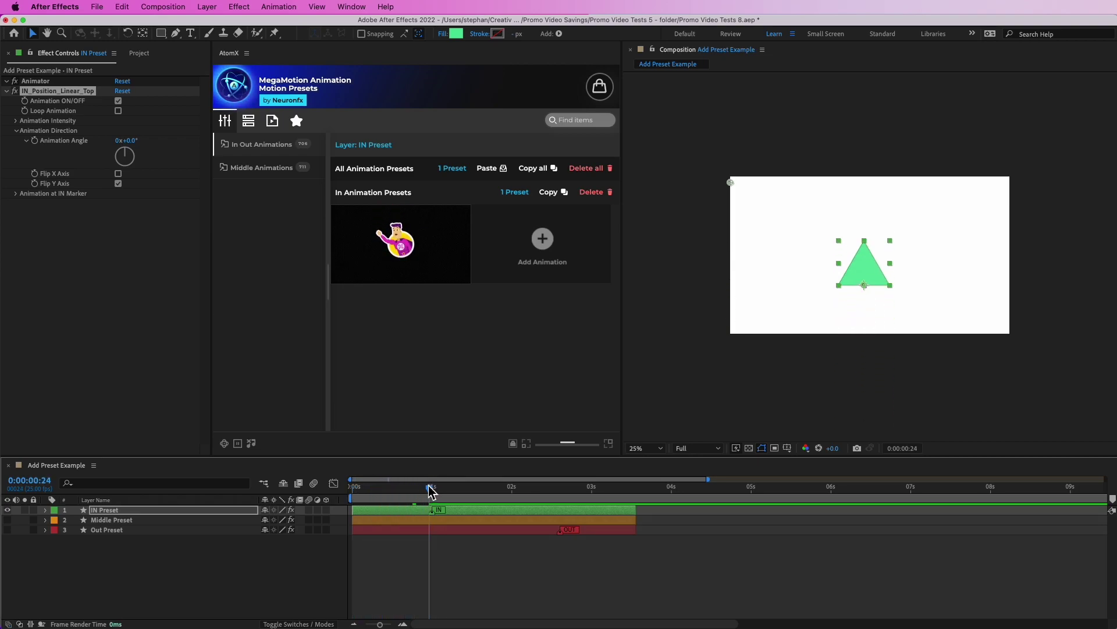
left_click(118, 185)
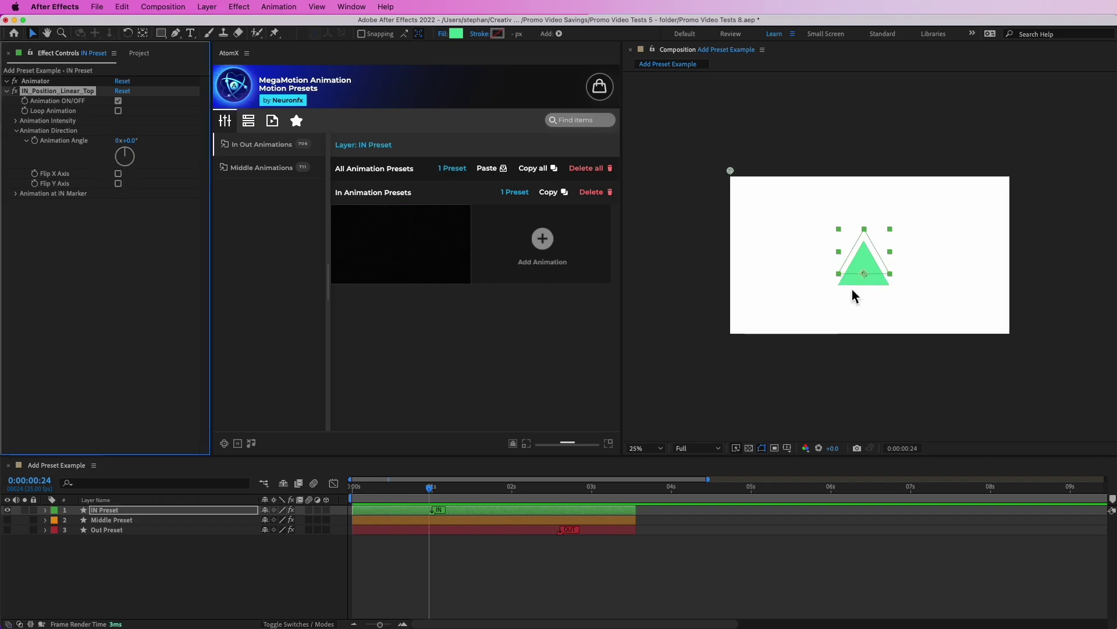
mouse_move(126, 156)
left_mouse_down()
mouse_move(136, 166)
mouse_move(121, 172)
mouse_move(122, 160)
mouse_move(137, 170)
mouse_move(145, 158)
left_mouse_up()
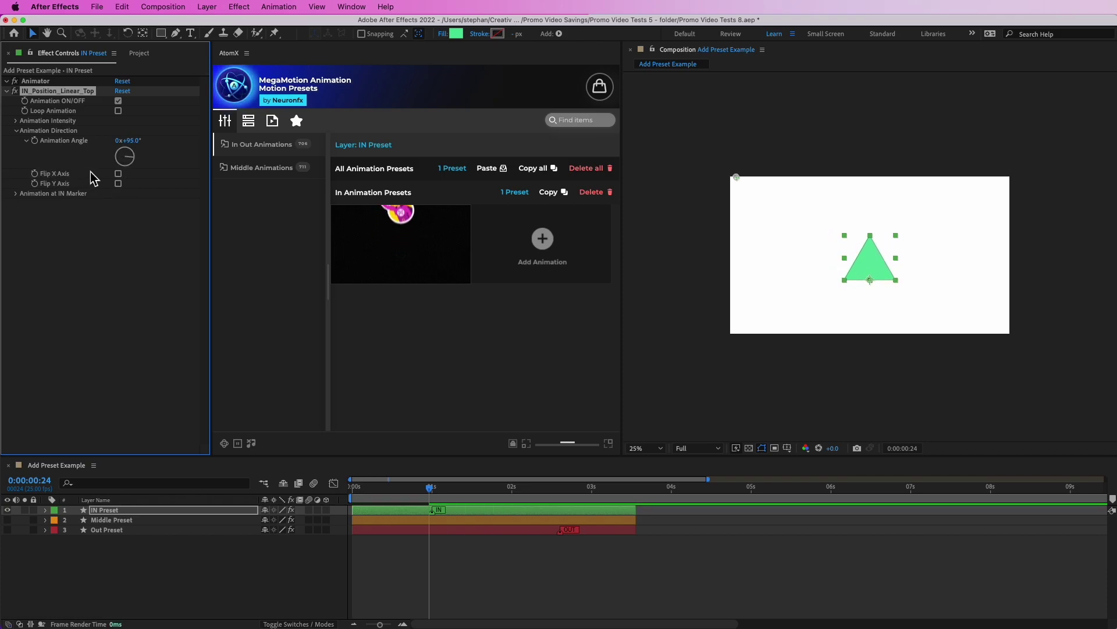
key("Return")
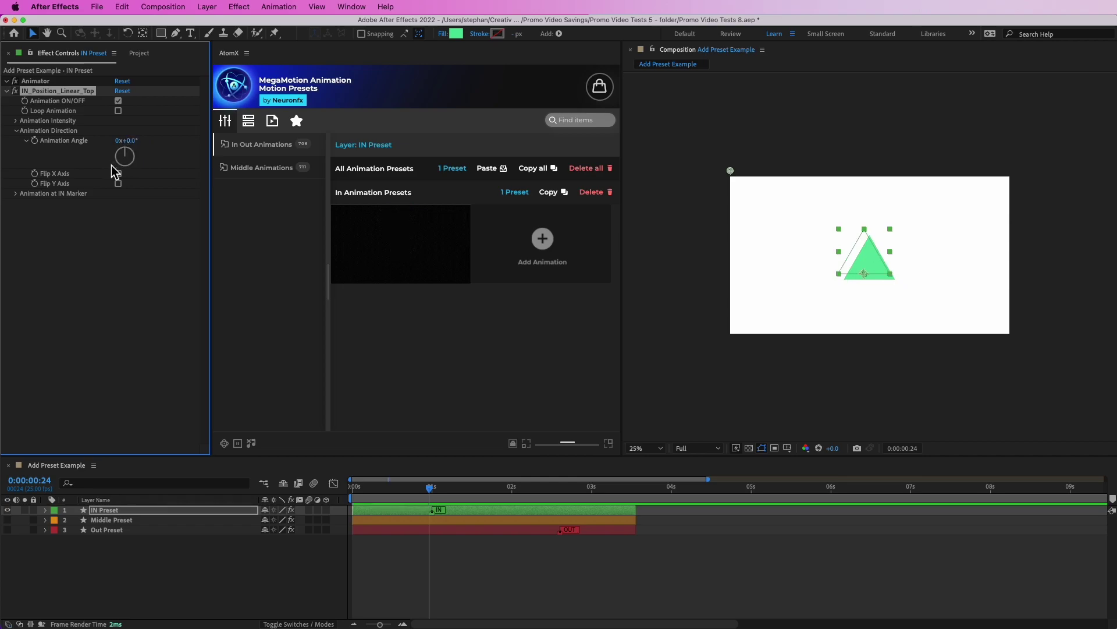
left_click(16, 131)
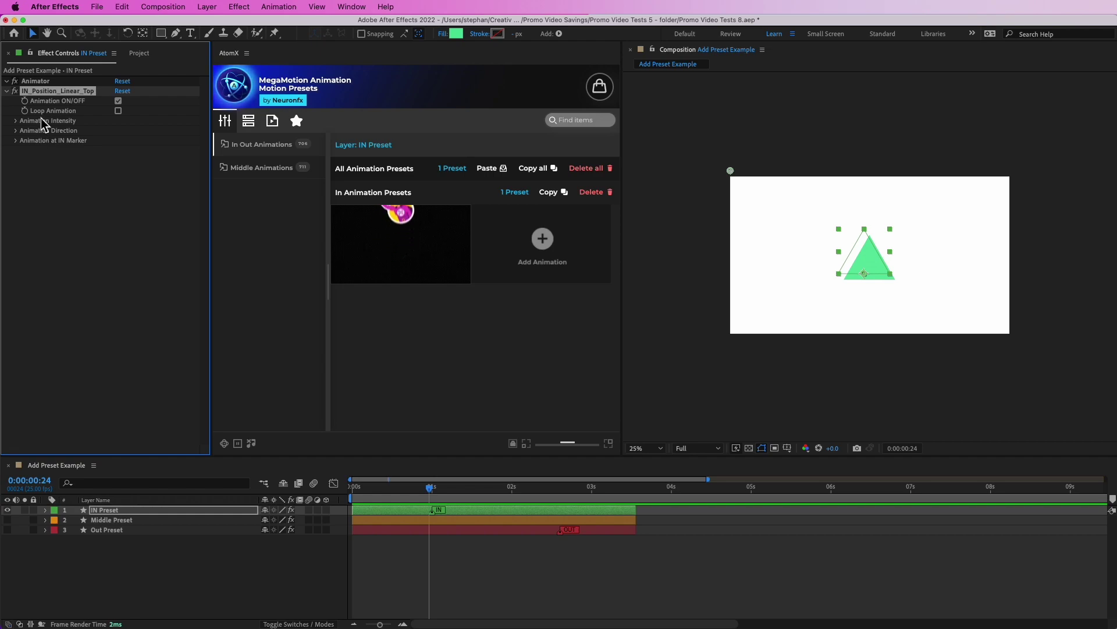
Step: Hide IN Preset, then show and select the orange Middle Preset layer
left_click(7, 510)
left_click(7, 520)
left_click_drag(455, 492, 480, 497)
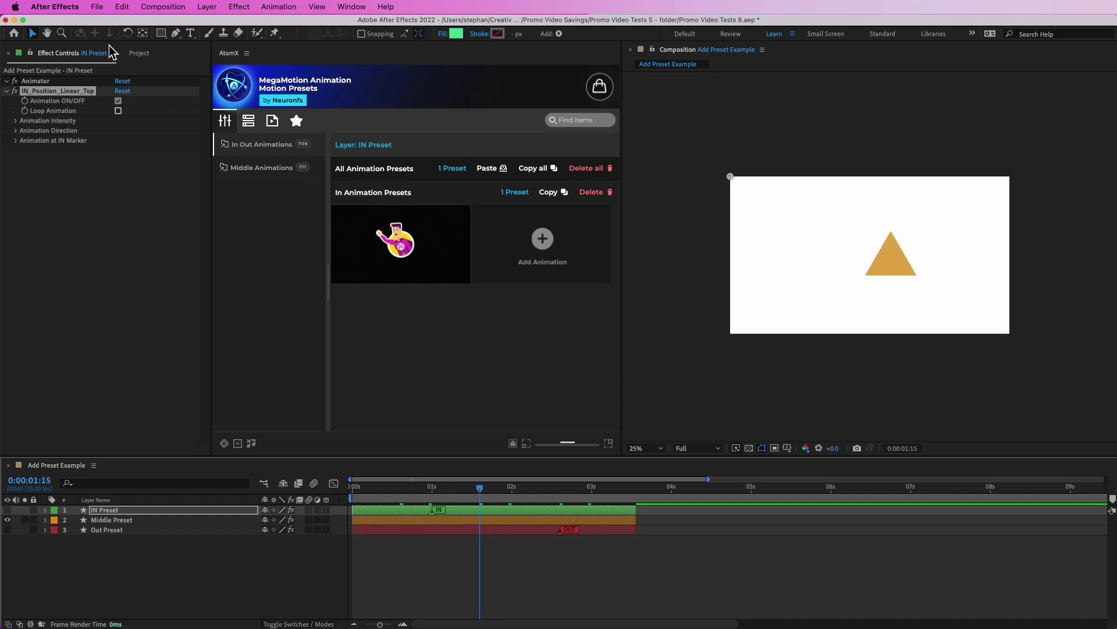
left_click(122, 520)
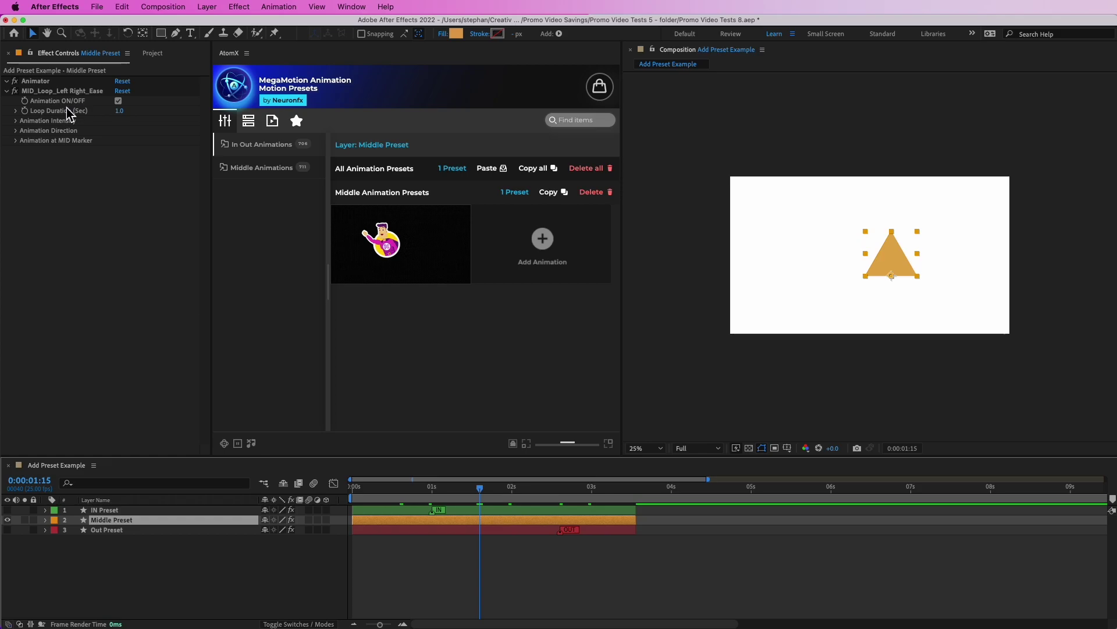
Step: Toggle the Middle Preset animation off and on, preview its loop, and shy-hide IN Preset
left_click(119, 101)
left_click(118, 101)
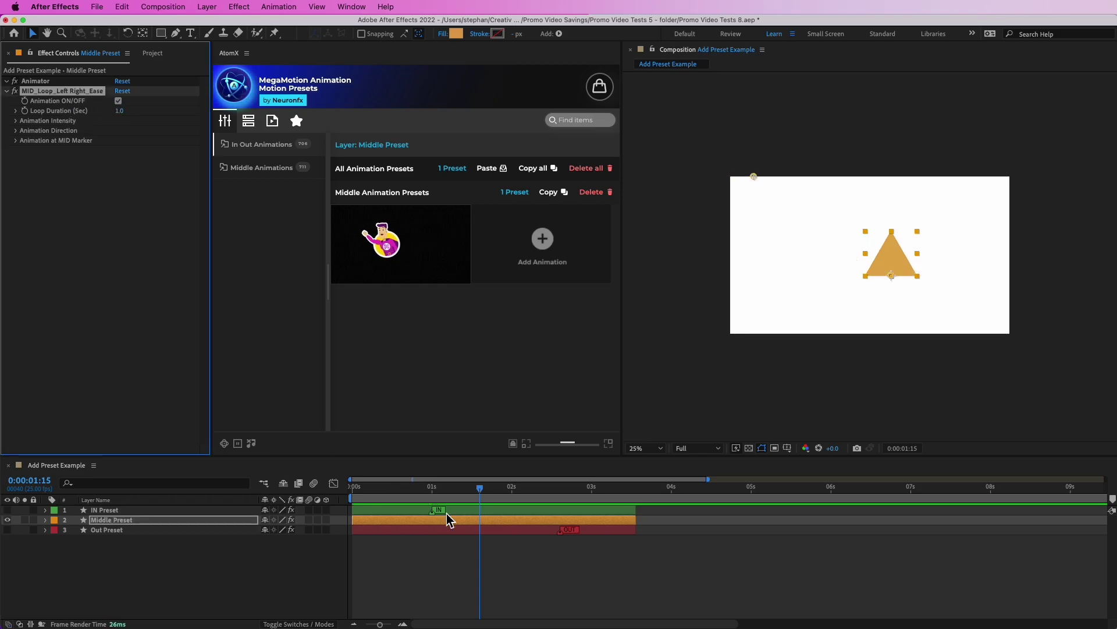
left_click_drag(424, 497, 460, 498)
key("space")
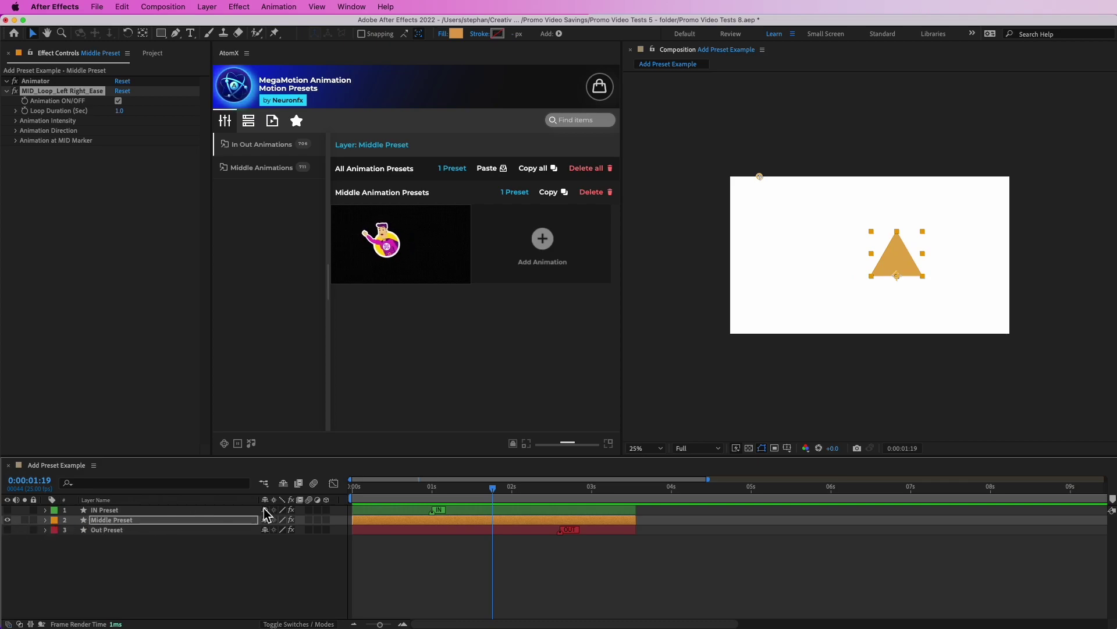
left_click(283, 484)
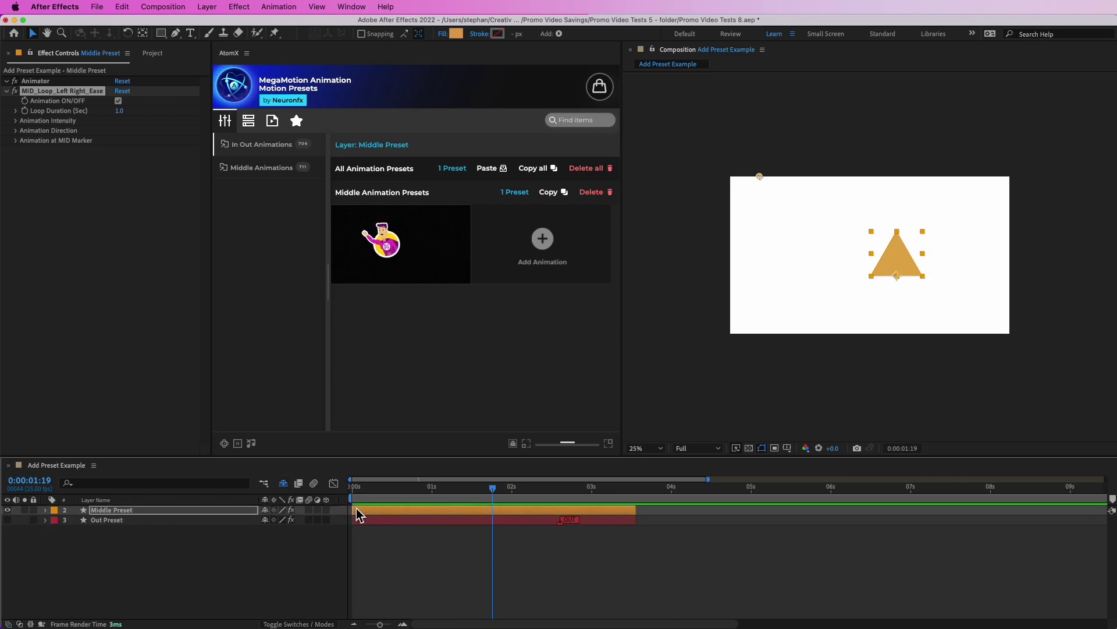
mouse_move(495, 495)
left_mouse_down()
mouse_move(438, 496)
mouse_move(523, 501)
mouse_move(500, 495)
left_mouse_up()
Step: Try Loop Durations of 3 and 1 seconds, previewing each loop
left_click(69, 111)
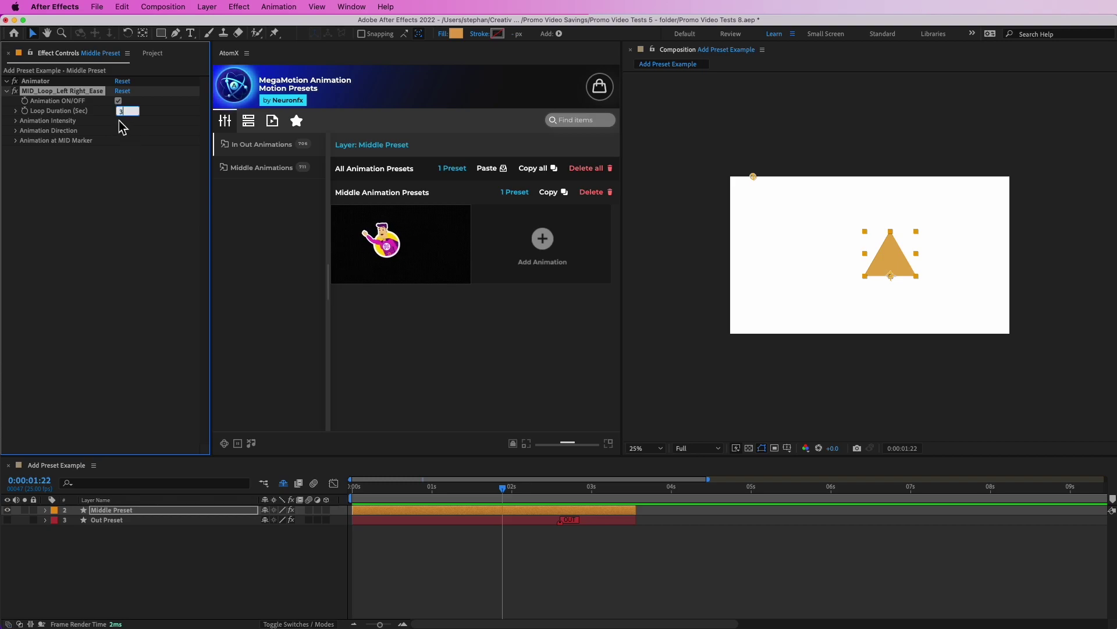
type("3")
key("Return")
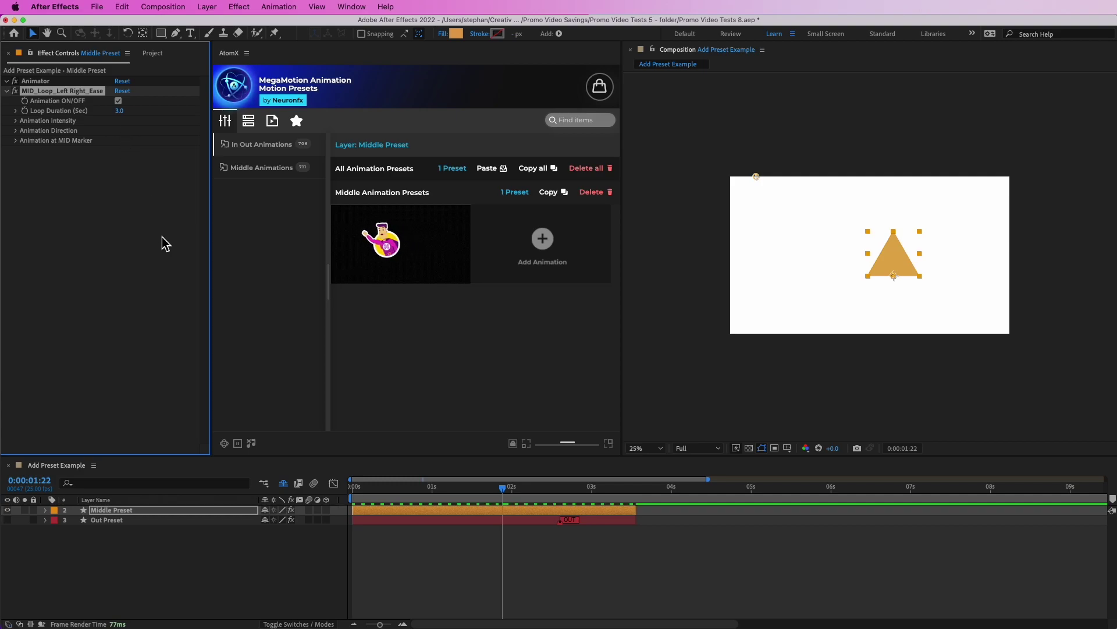
left_click(475, 532)
key("space")
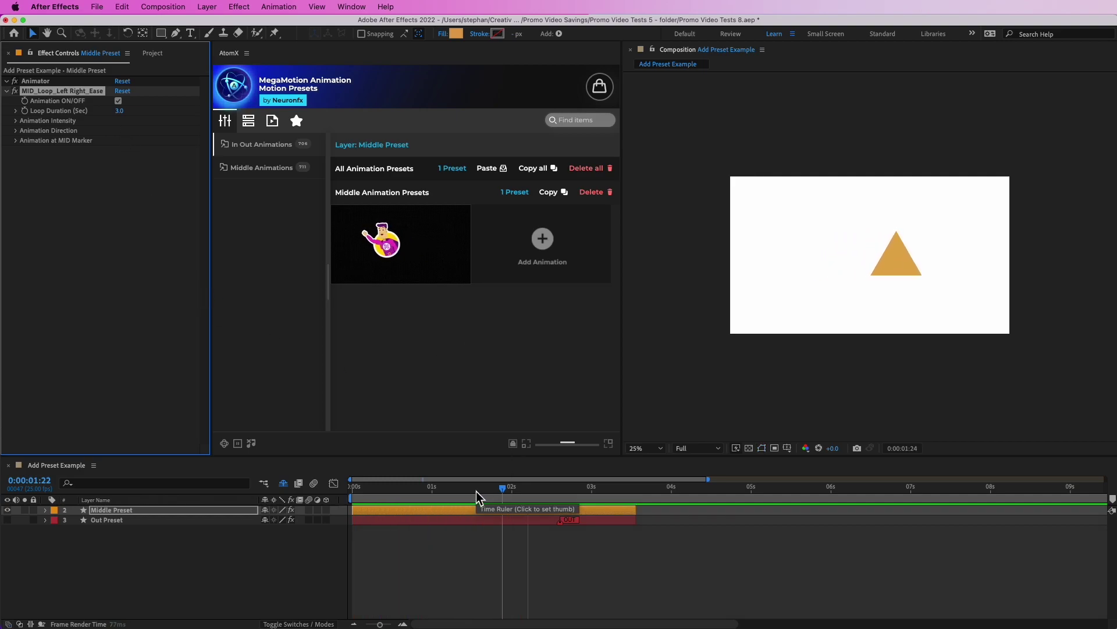
key("space")
left_click(120, 111)
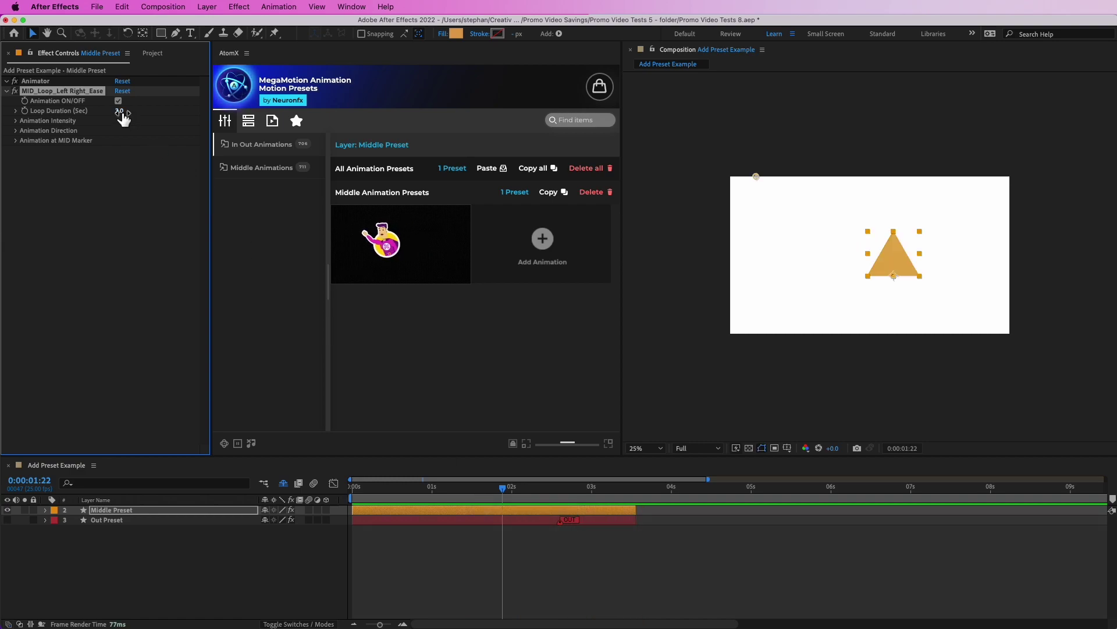
type("1")
key("Return")
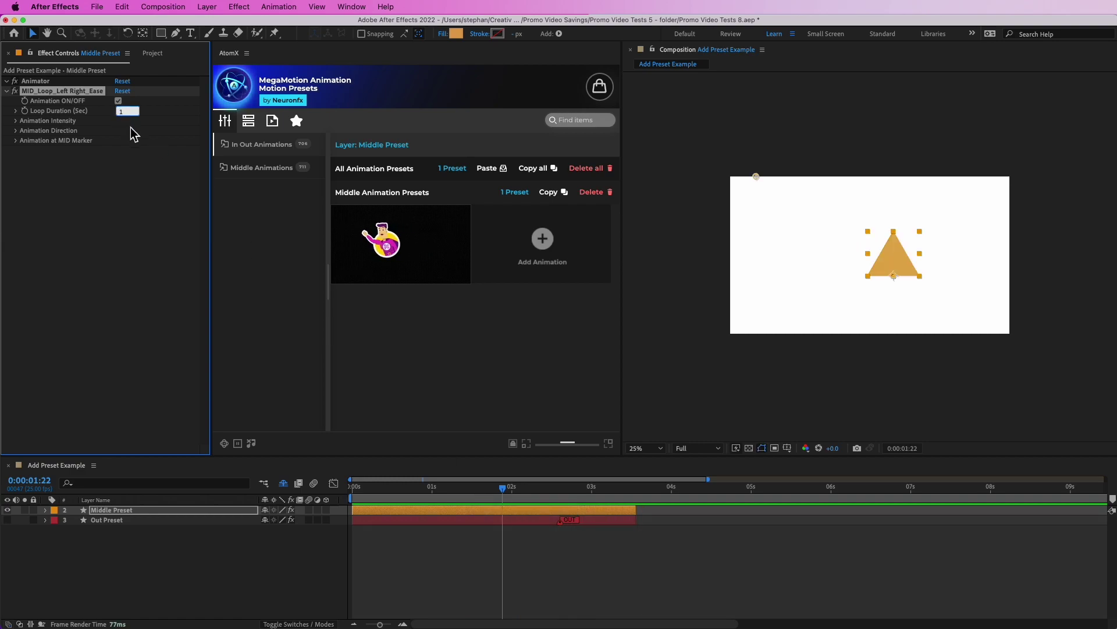
key("space")
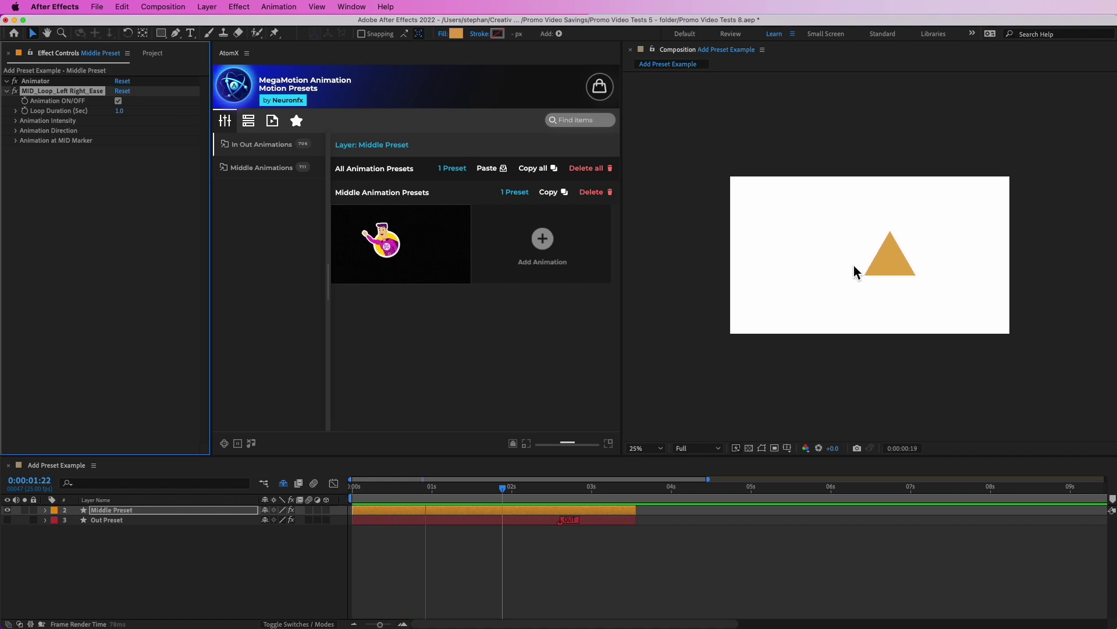
key("space")
Step: Preview a 0.1-second loop, set Loop Duration back to 1.0, and expand Animation Intensity
left_click(120, 111)
type("0.1")
key("Return")
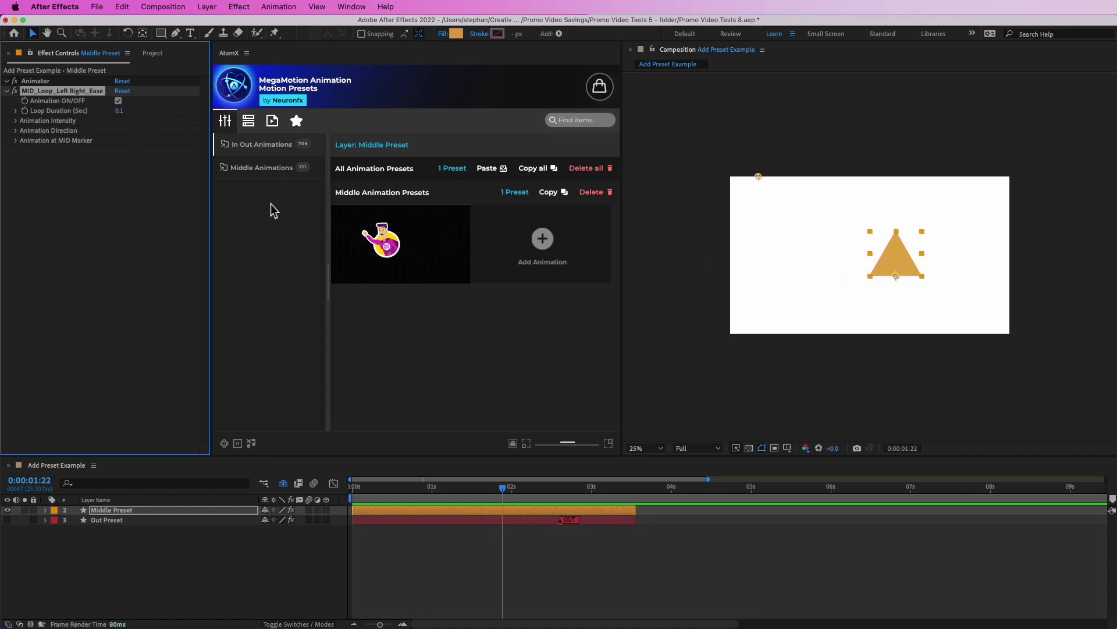
key("space")
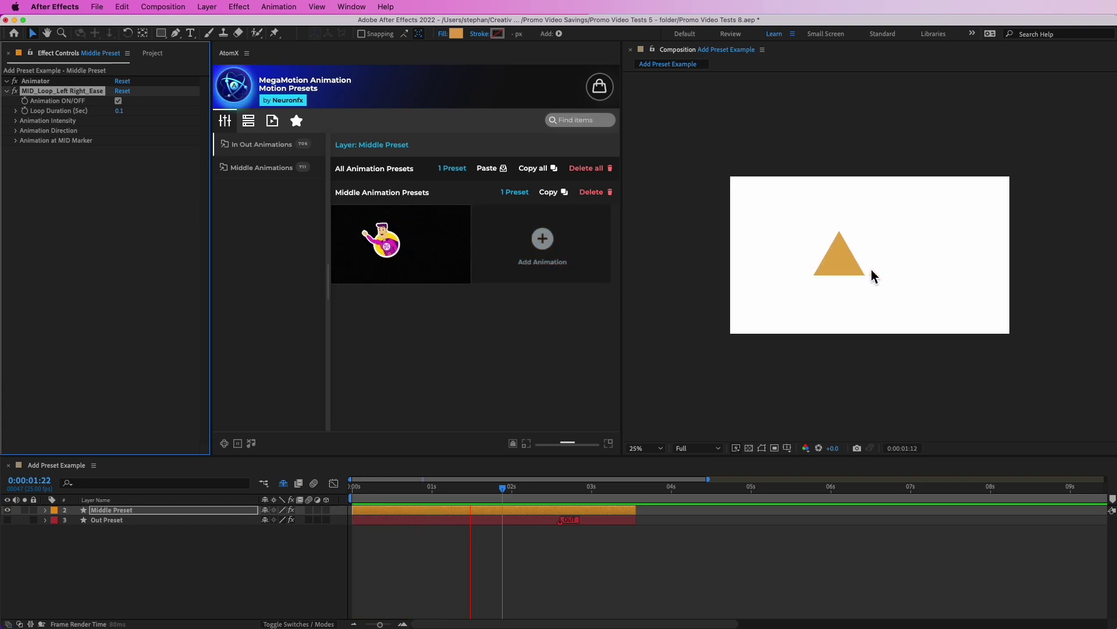
key("space")
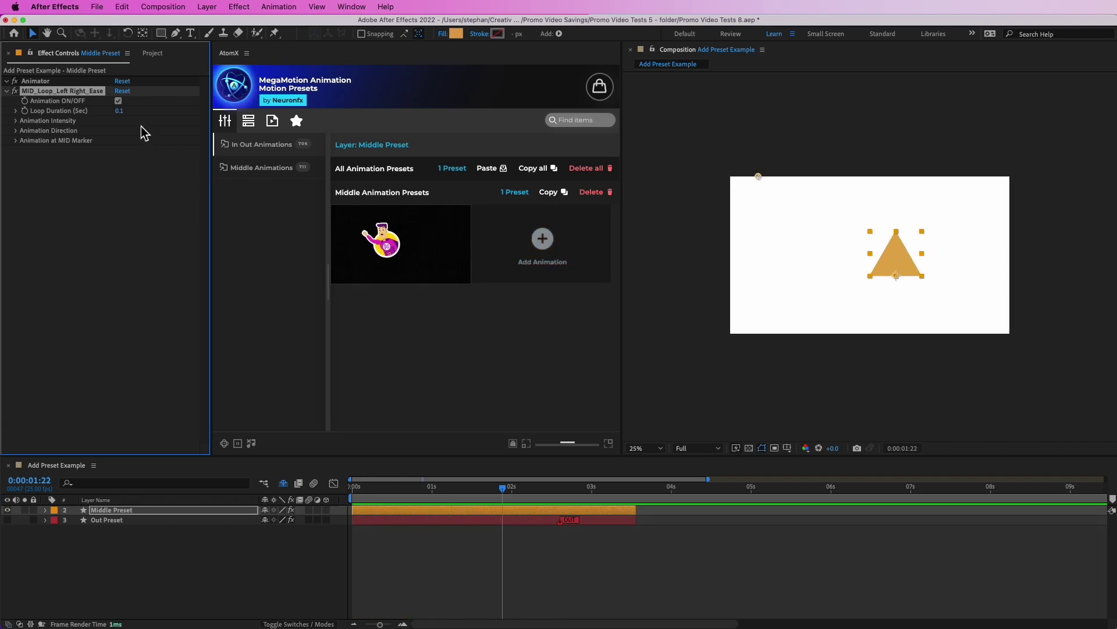
left_click(120, 111)
type("1")
key("Return")
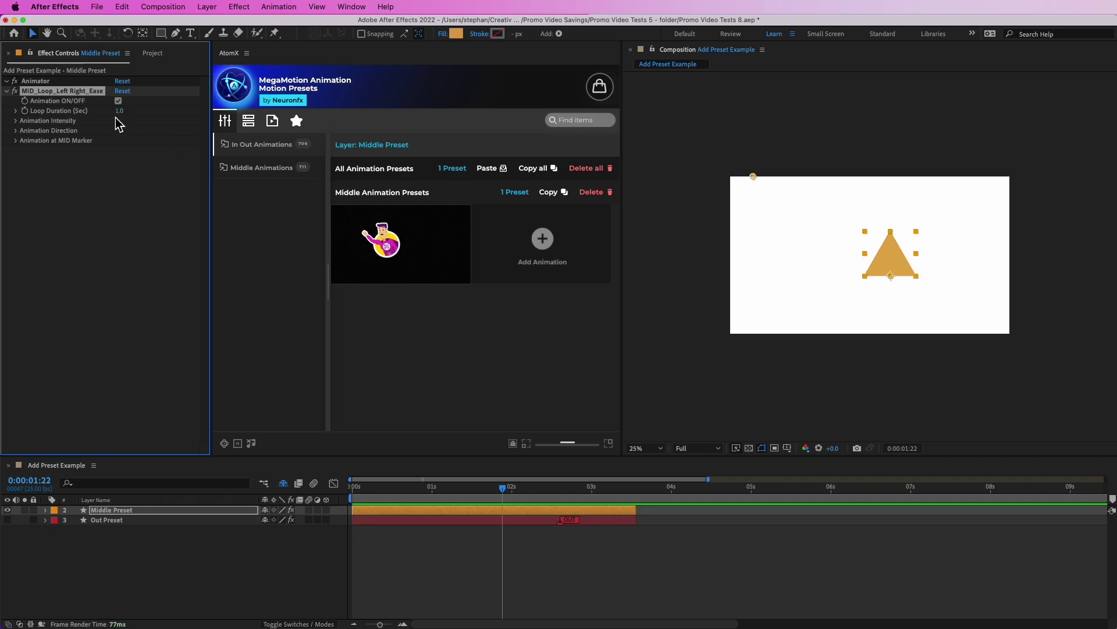
left_click(15, 121)
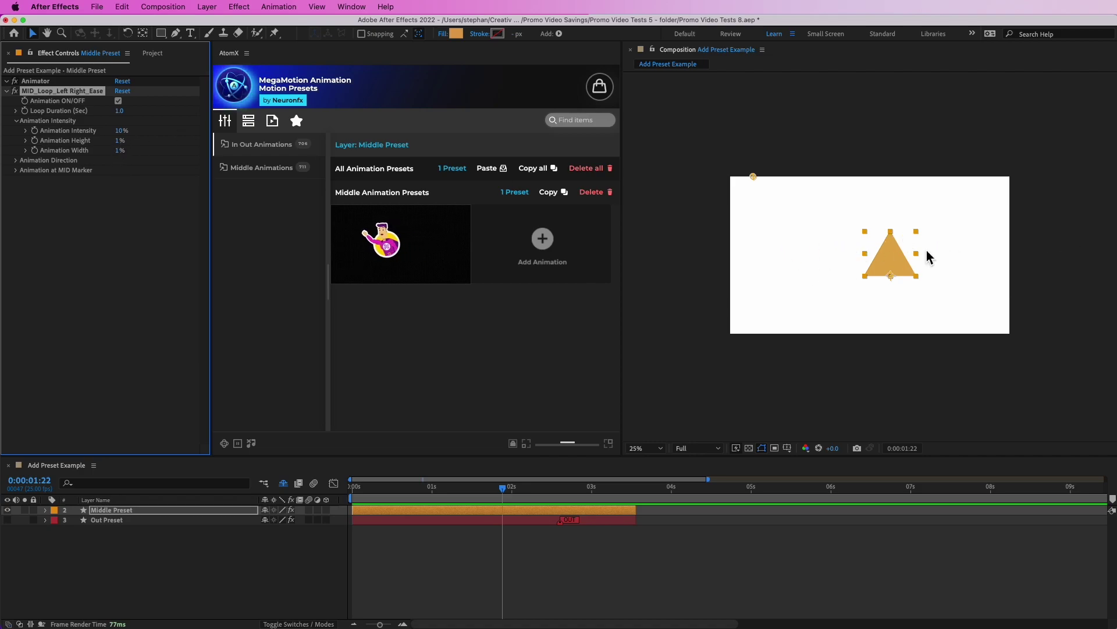
Step: Set the Middle Preset's Animation Width to 2% and preview it from near the start
left_click(120, 151)
type("2")
left_click_drag(503, 487, 367, 491)
key("space")
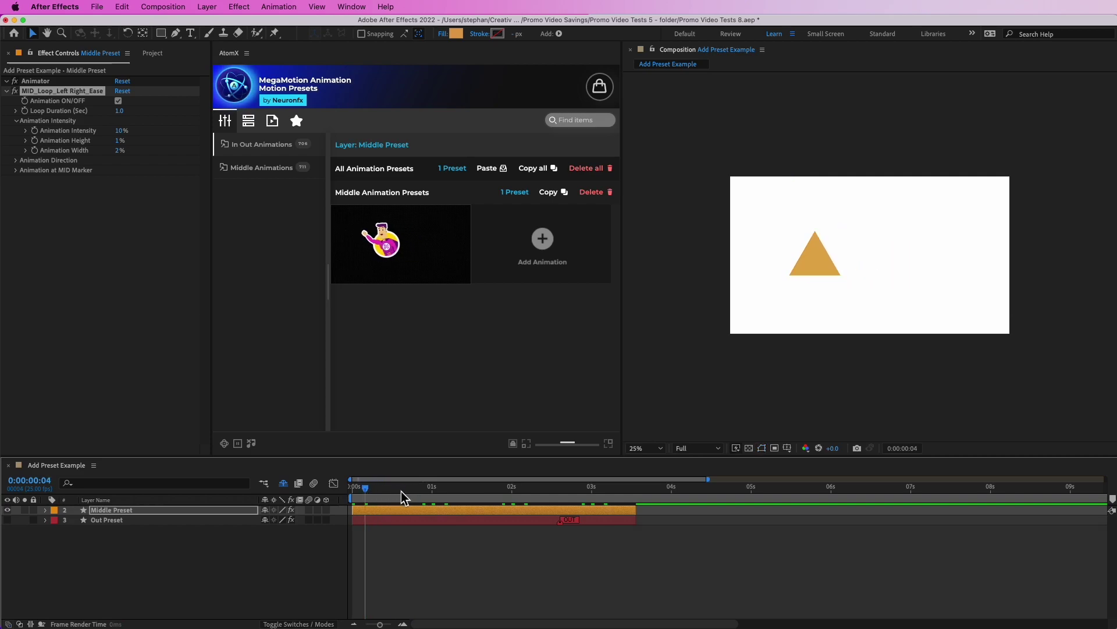
key("space")
Step: Set Animation Height to 2%, preview briefly, and move to about 1 second 12 frames
left_click(119, 141)
type("2")
key("Return")
key("space")
key("space")
left_click_drag(388, 488, 466, 492)
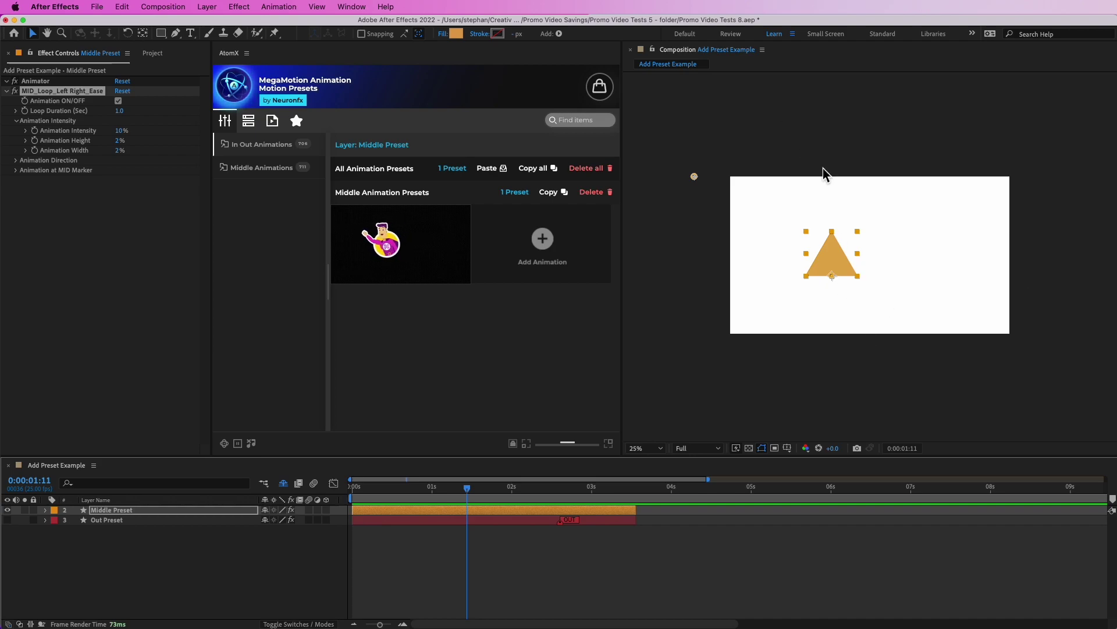
Step: Return Animation Height and Width to 1% and show Animation Direction instead of Intensity
left_click(116, 141)
type("1")
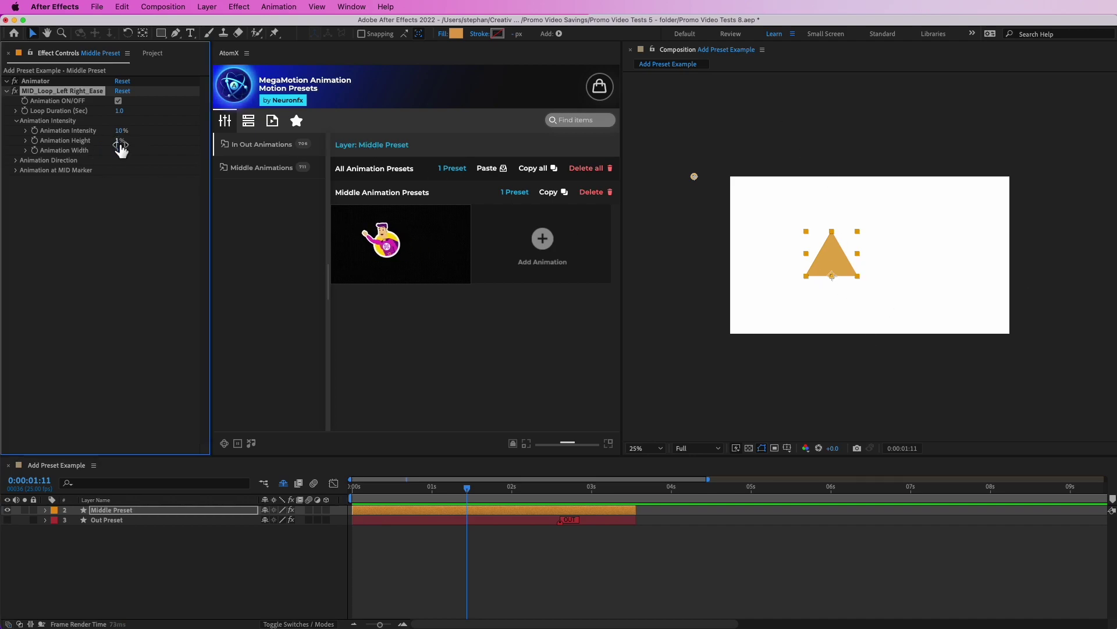
key("Tab")
key("Return")
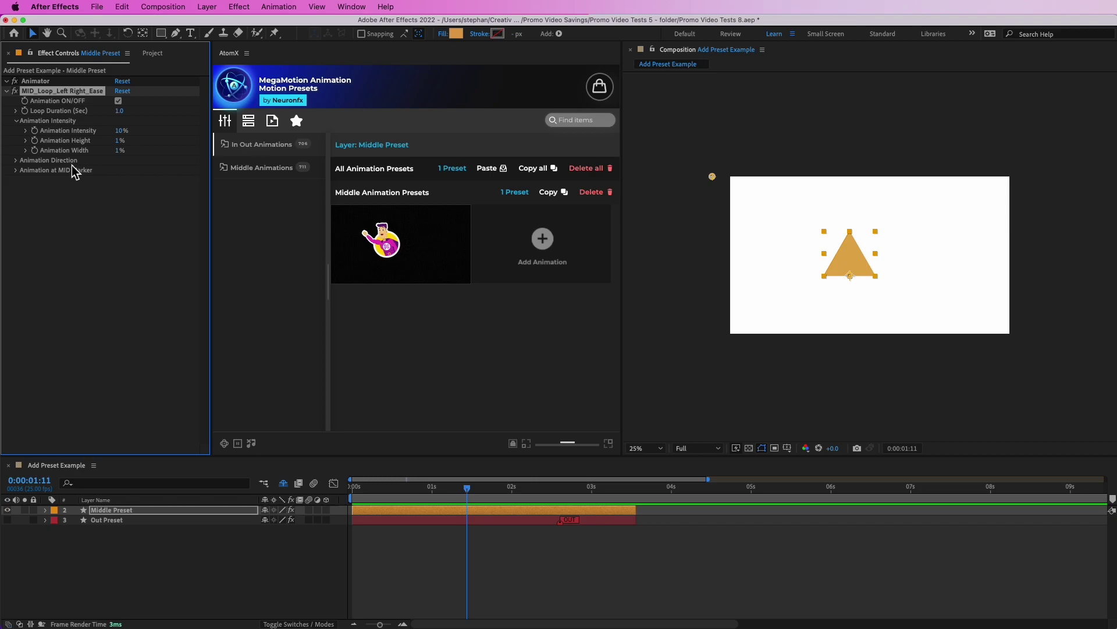
left_click(17, 120)
left_click(16, 130)
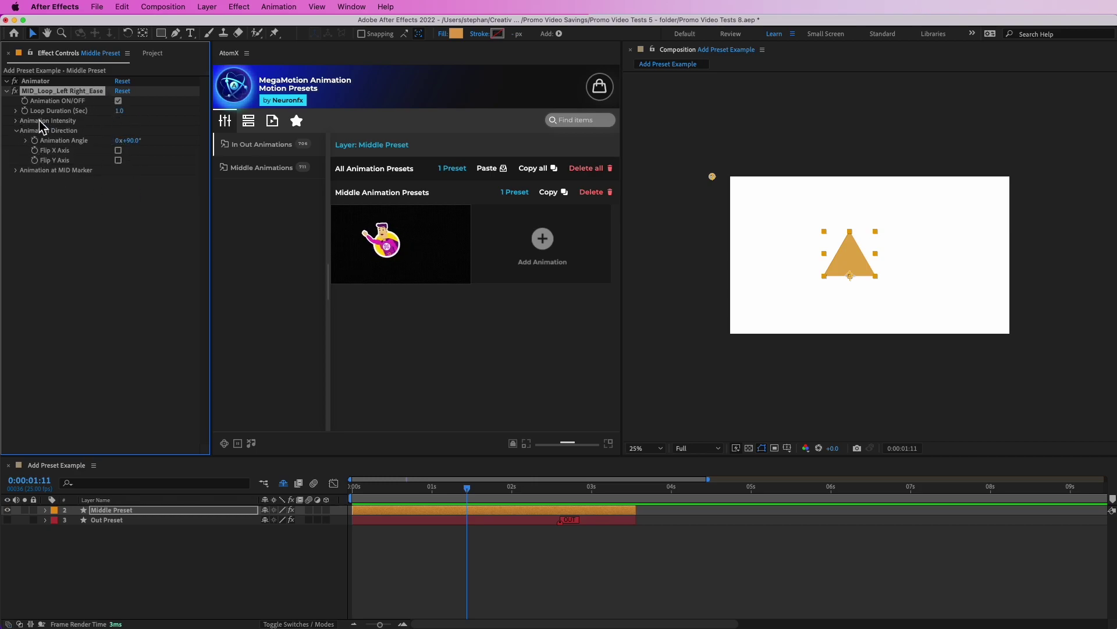
Step: Preview the Middle Preset loop with its Animation Angle set to 0°
mouse_move(137, 150)
left_mouse_down()
mouse_move(157, 144)
mouse_move(136, 142)
left_mouse_up()
left_click(135, 142)
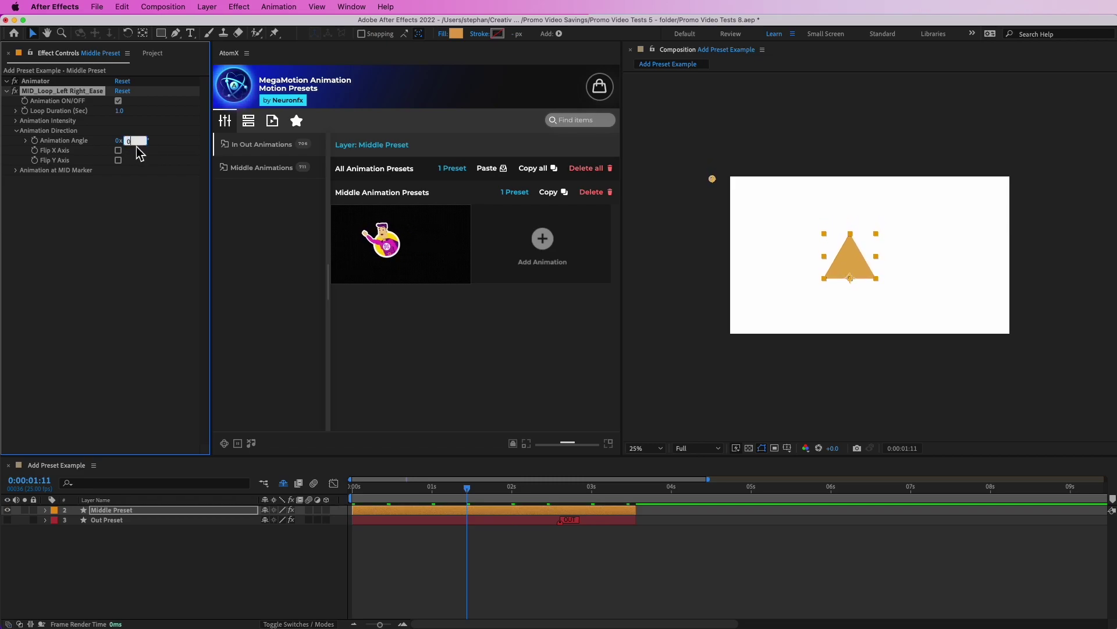
type("0")
key("Return")
key("space")
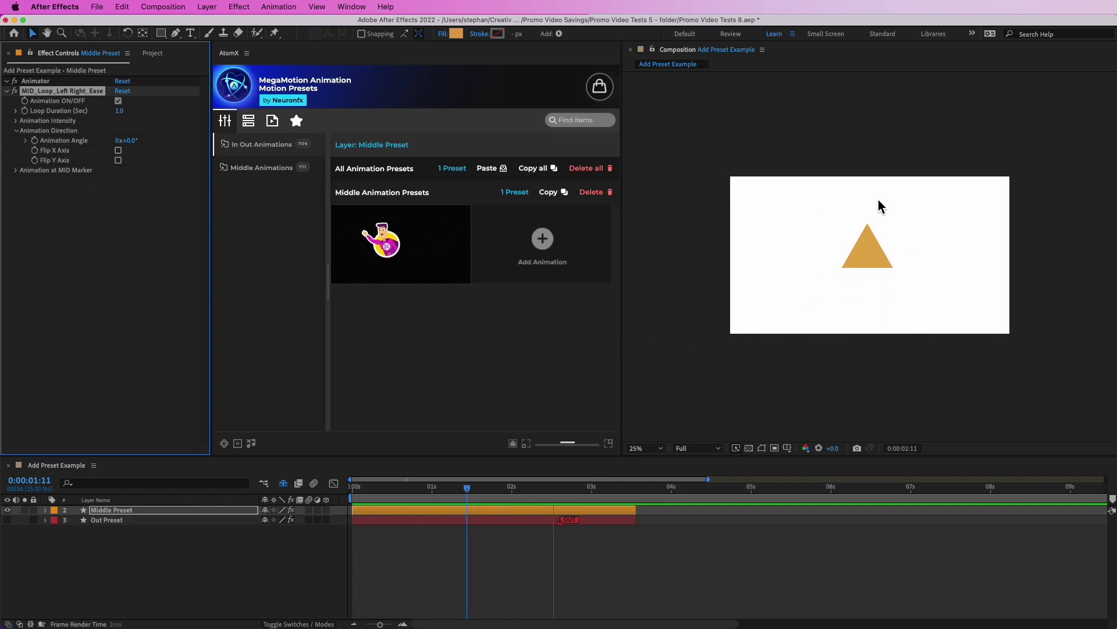
key("space")
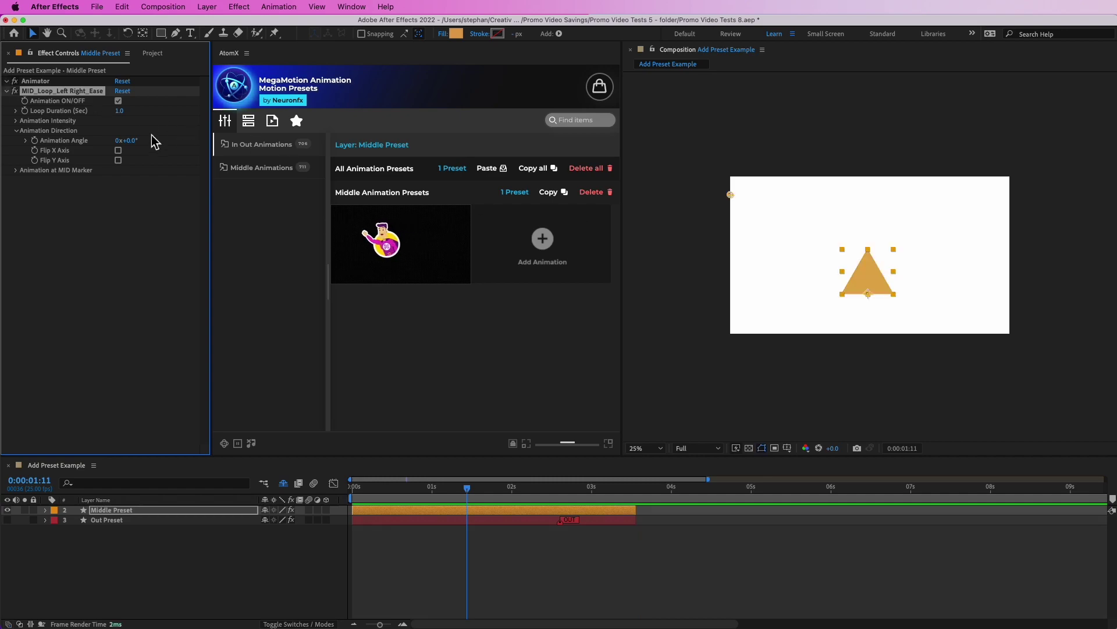
Step: Set the Animation Angle to -90° and collapse Animation Direction
left_click(130, 141)
type("-90")
key("Return")
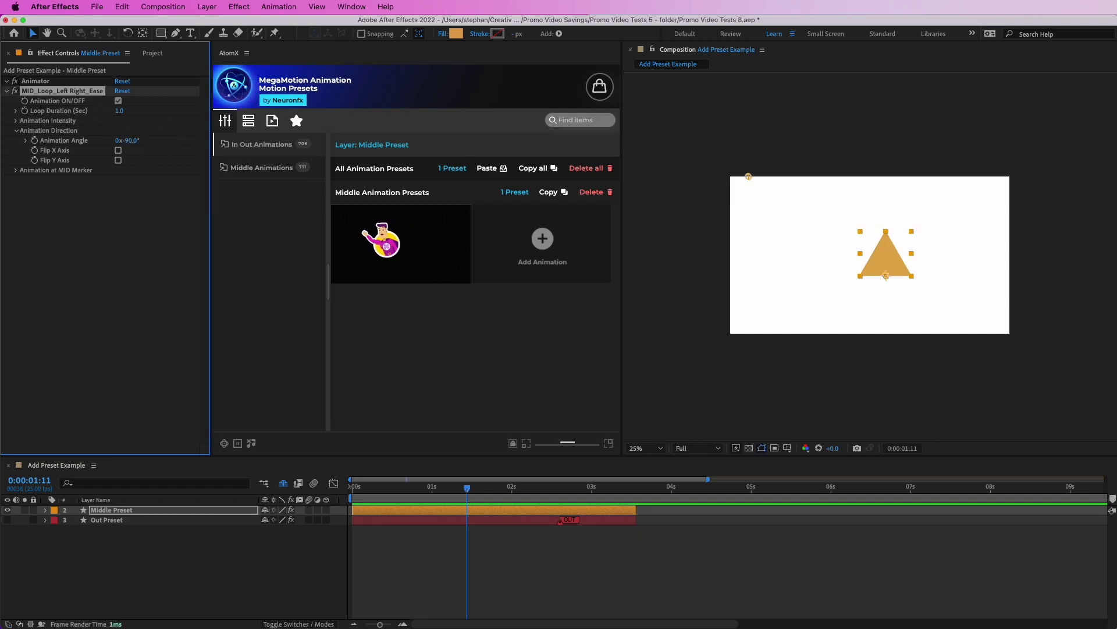
left_click(16, 131)
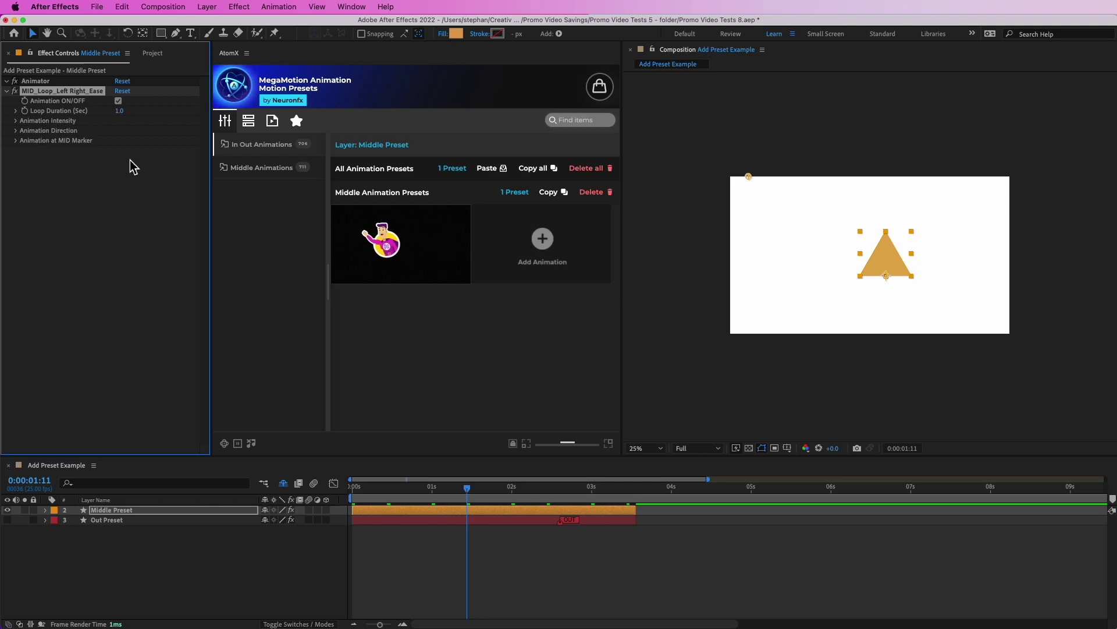
Step: Hide Middle Preset, show and select Out Preset, and scrub forward to watch it shrink
left_click(7, 510)
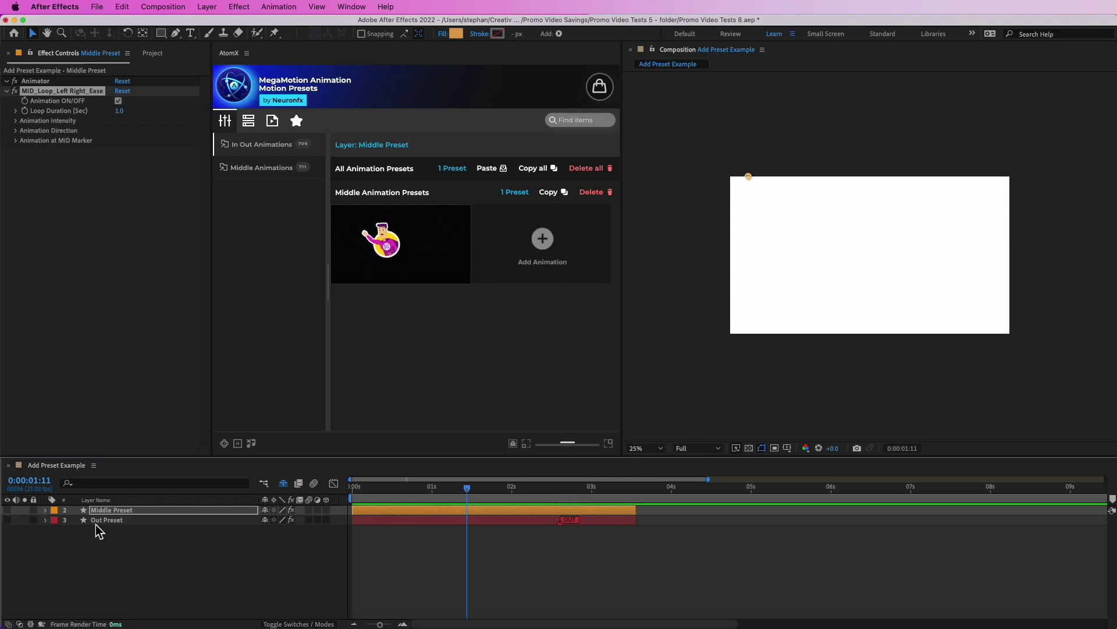
left_click(111, 520)
left_click(7, 519)
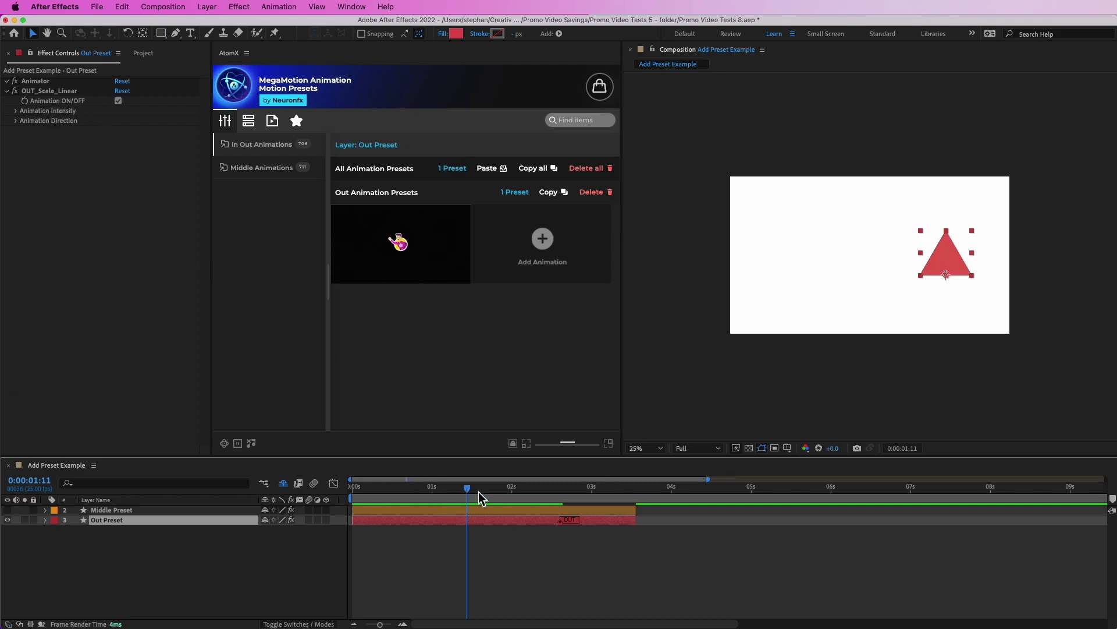
left_click_drag(463, 497, 608, 505)
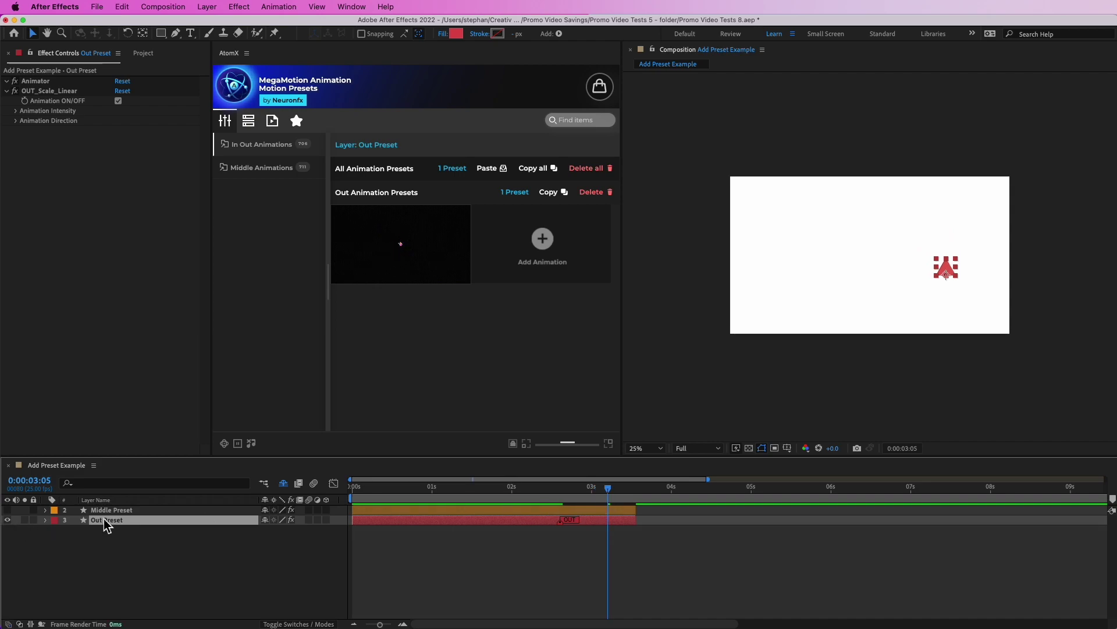
Step: Make Middle Preset shy, inspect Out Preset's Intensity and Direction groups, and return to about 2s23f
left_click(265, 510)
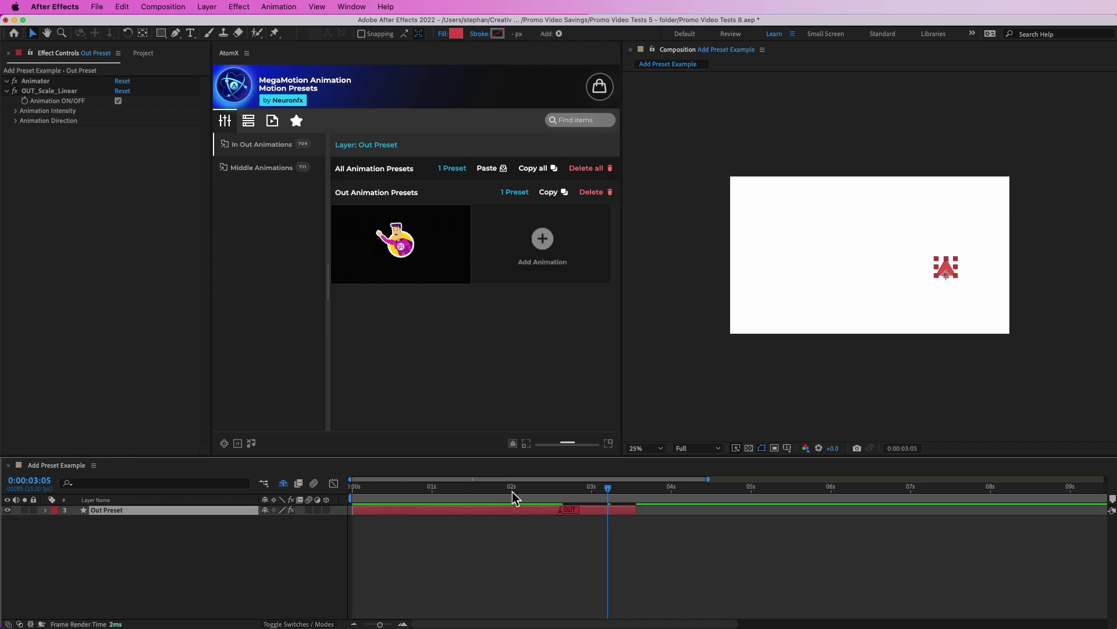
left_click(16, 111)
left_click(18, 113)
left_click(14, 121)
left_click(16, 121)
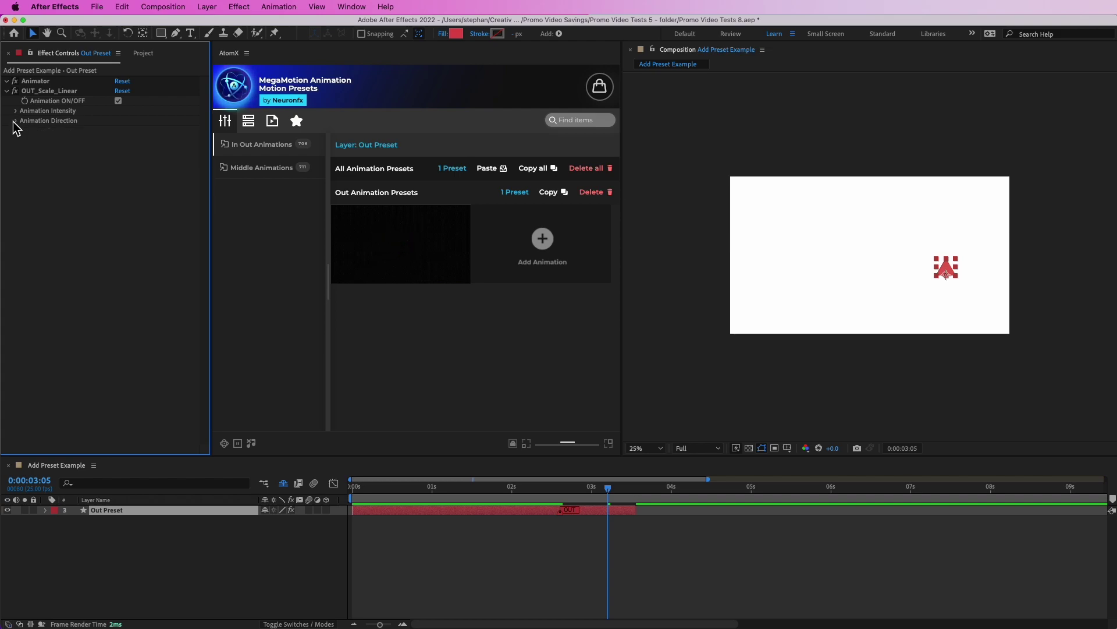
left_click_drag(608, 489, 582, 500)
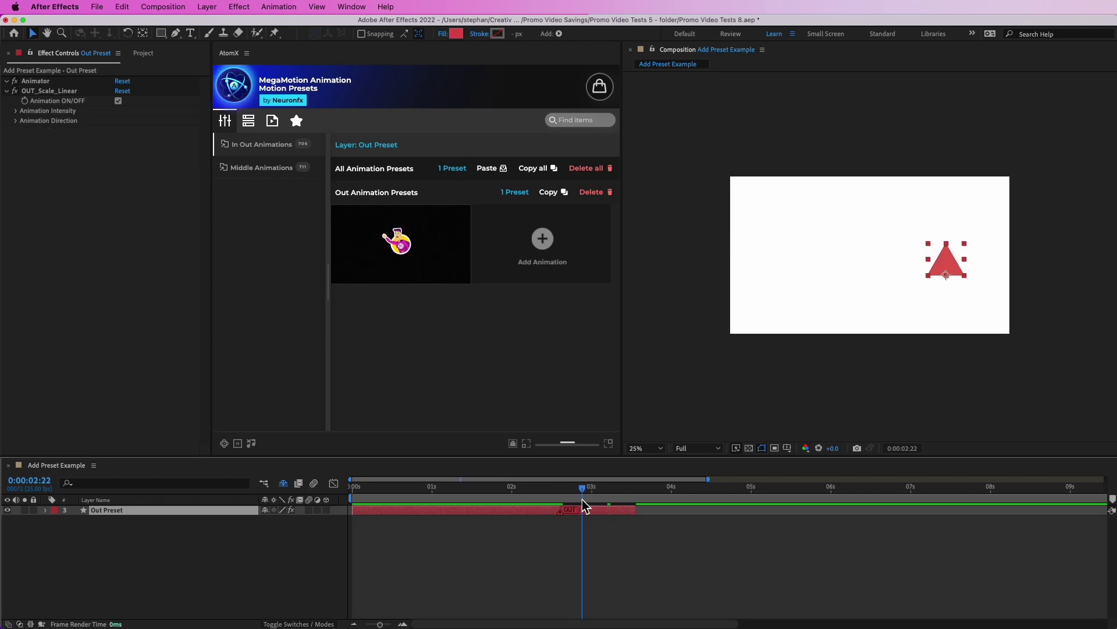